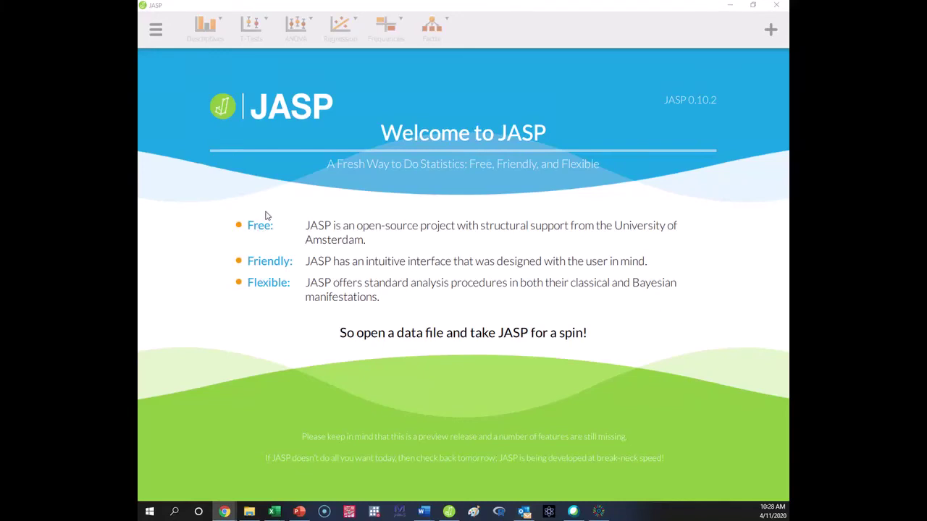
Open assignment 10.sav from recent files and scroll through its treatment, gender, Pre, Post and Followup data.
click(156, 30)
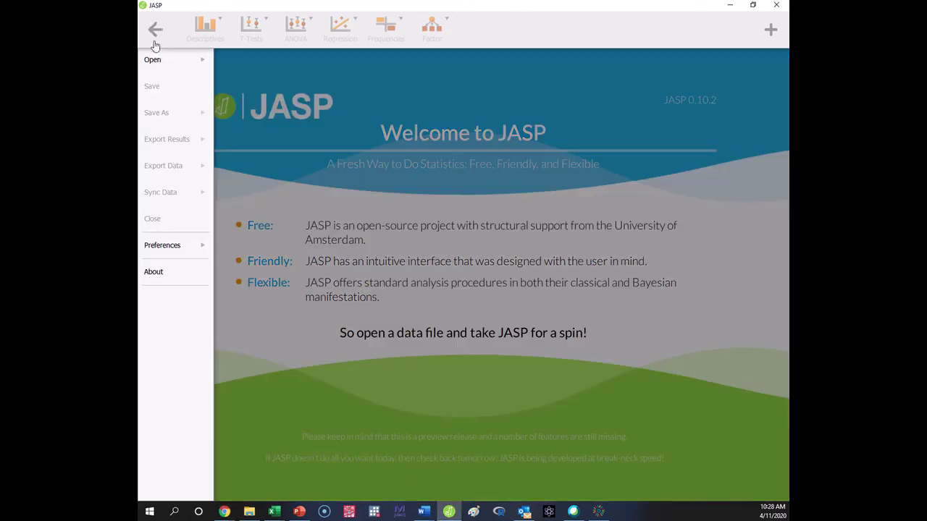
click(152, 59)
click(331, 98)
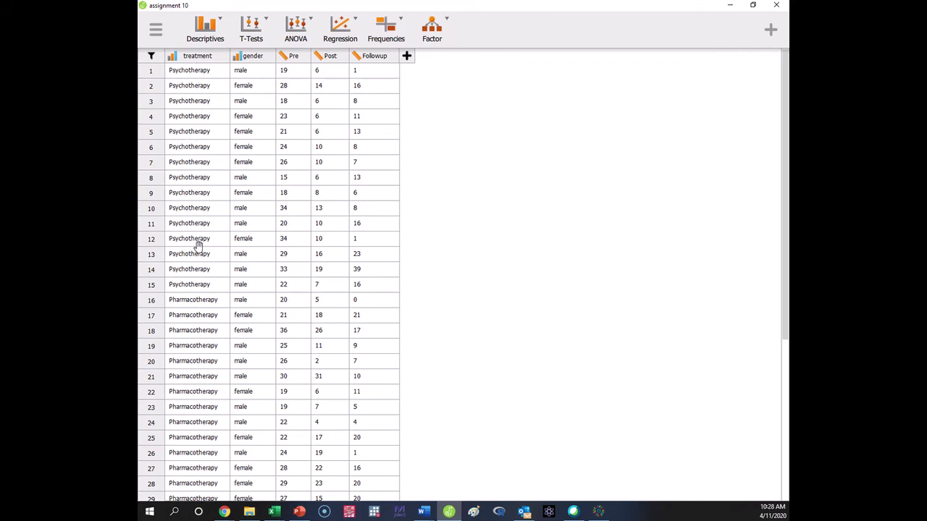
scroll(210, 341, down, 5)
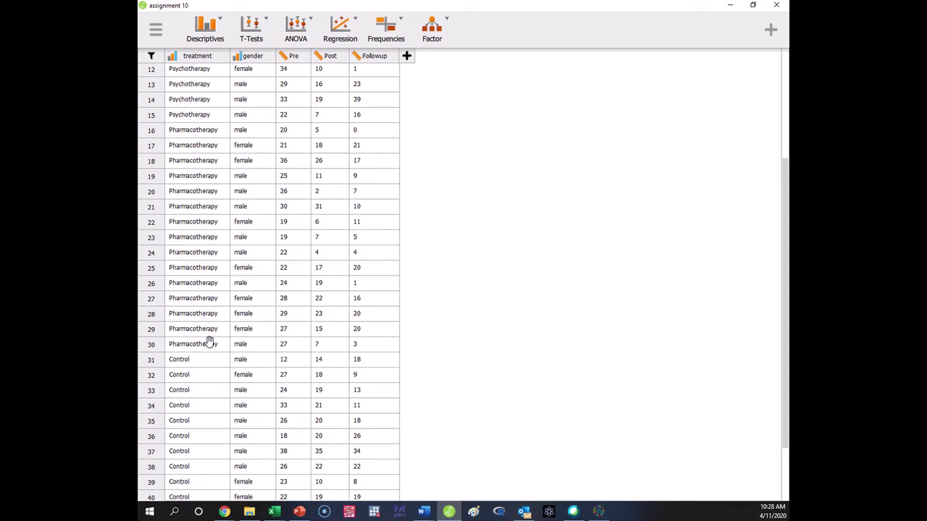
scroll(212, 340, up, 5)
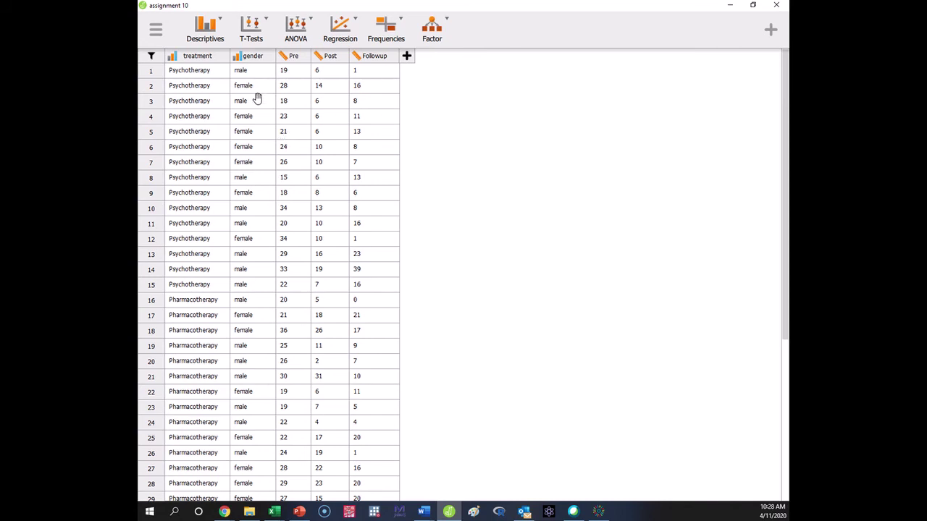
Run an independent samples t-test of Pre grouped by gender (t = −0.173, p = 0.863).
click(251, 35)
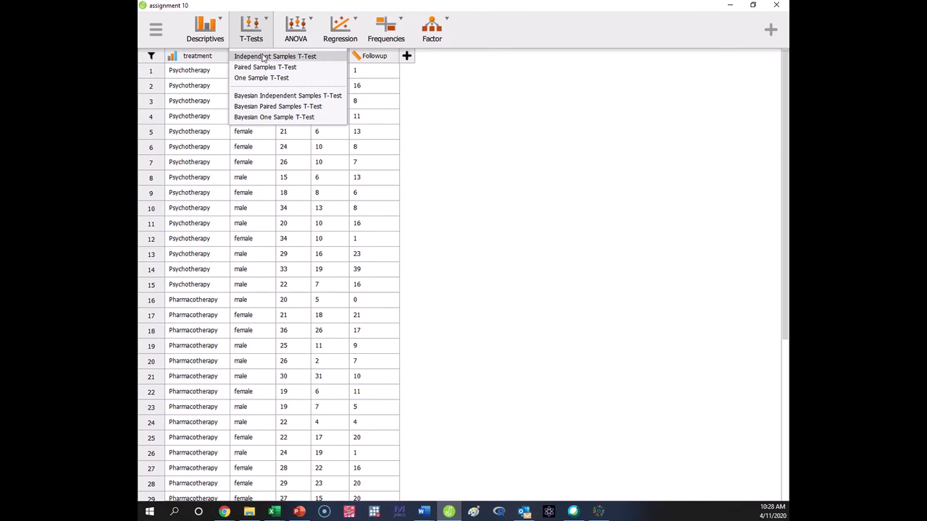
click(292, 58)
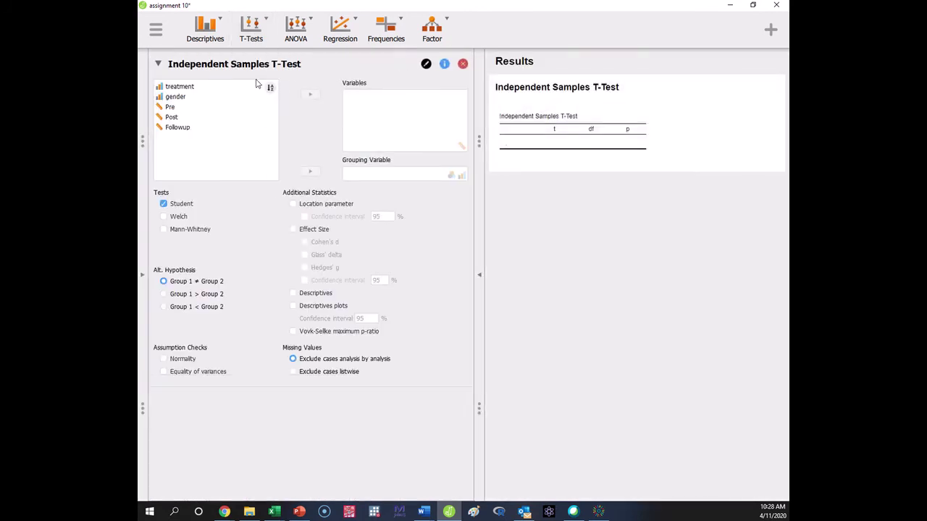
click(192, 96)
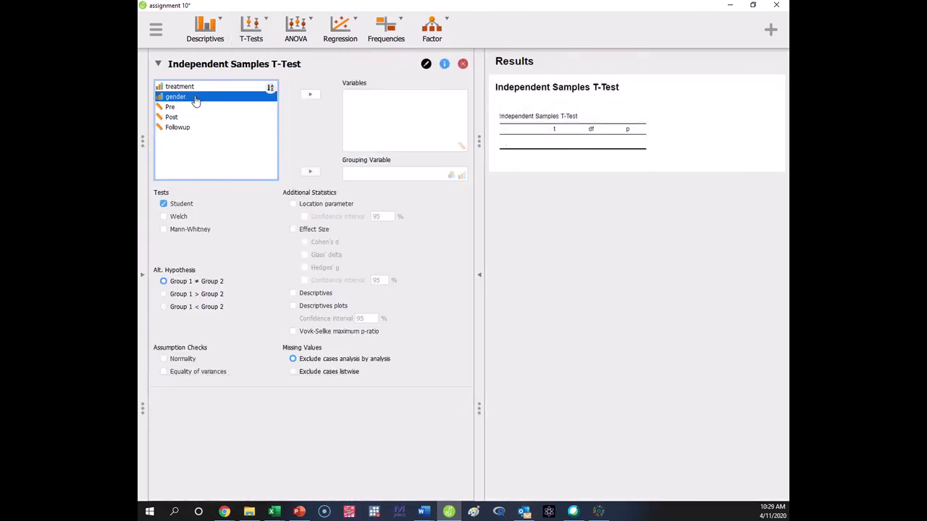
click(316, 175)
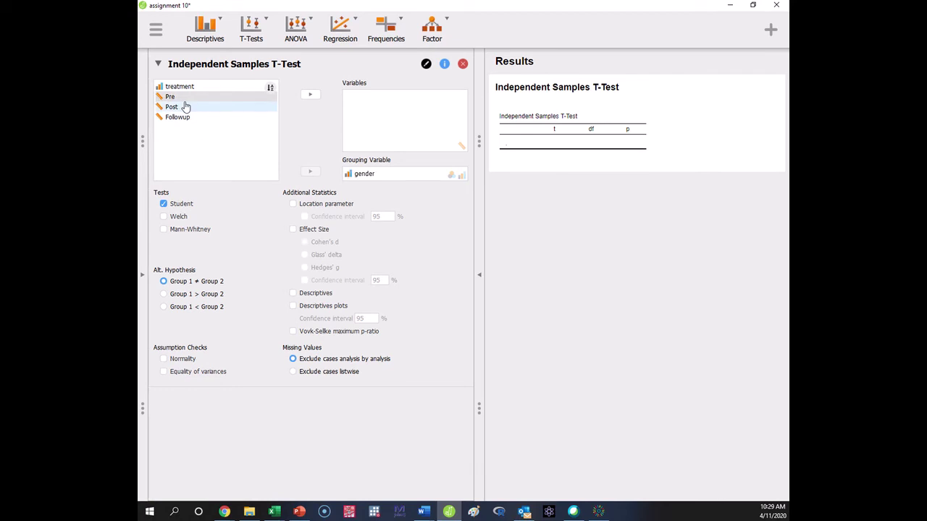
click(189, 98)
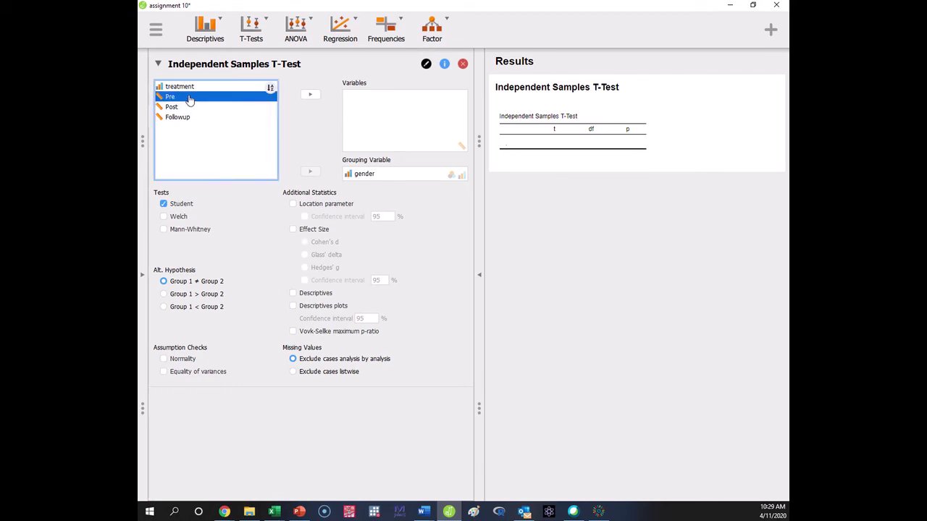
click(310, 94)
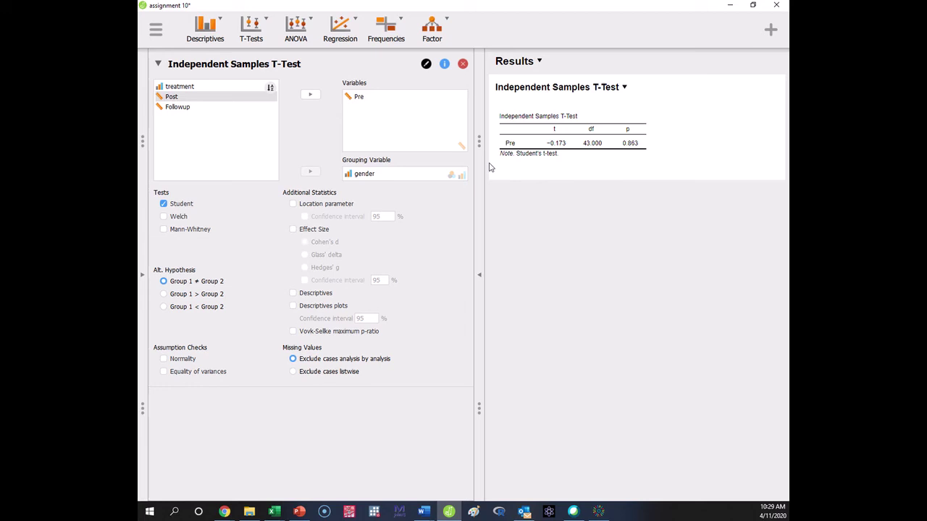
Run an ANOVA with Pre as dependent variable and gender as fixed factor (F = 0.030).
click(297, 31)
click(290, 56)
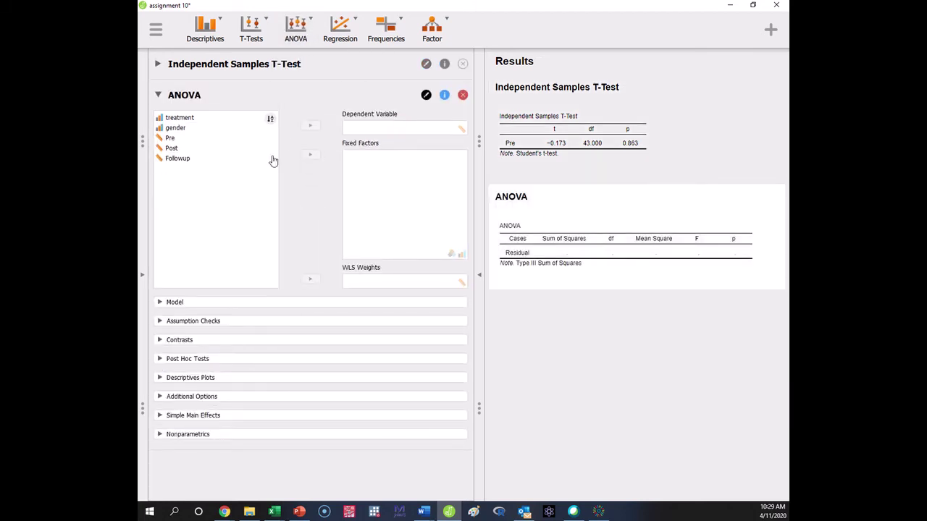
click(191, 128)
click(320, 157)
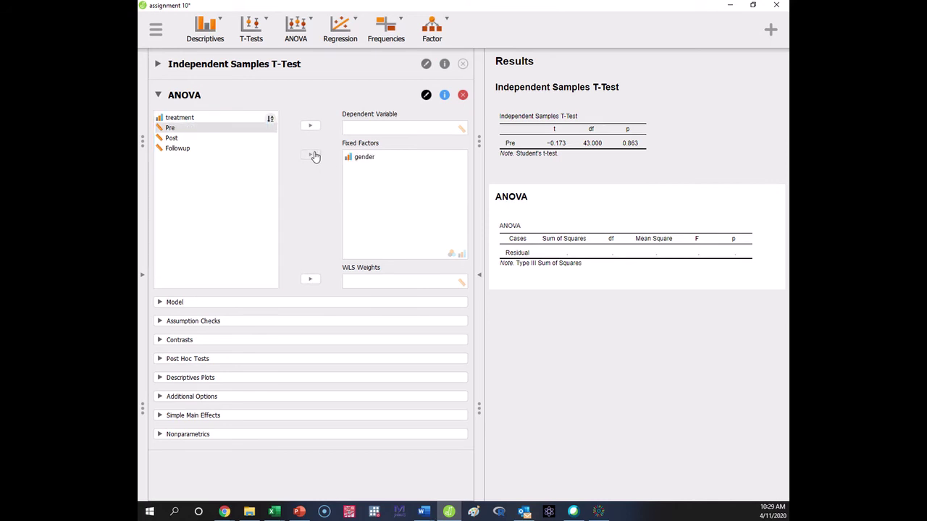
click(170, 128)
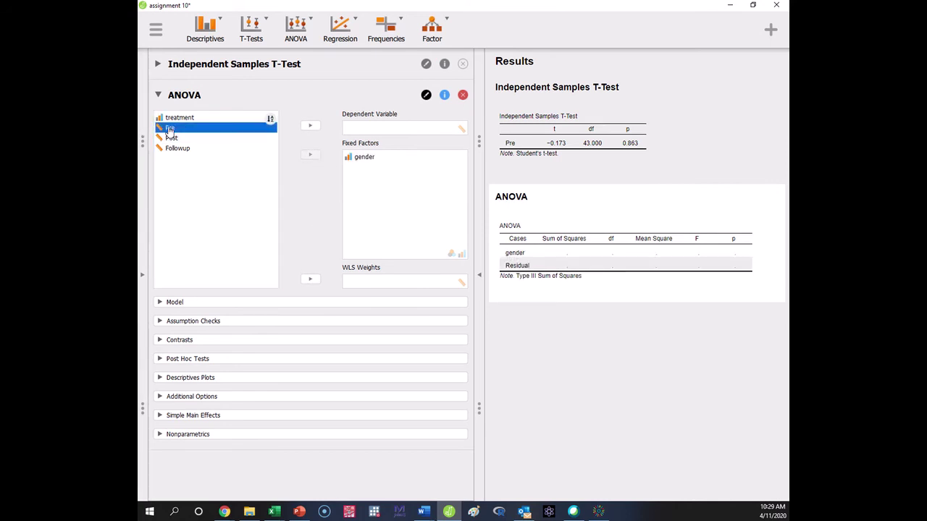
click(310, 127)
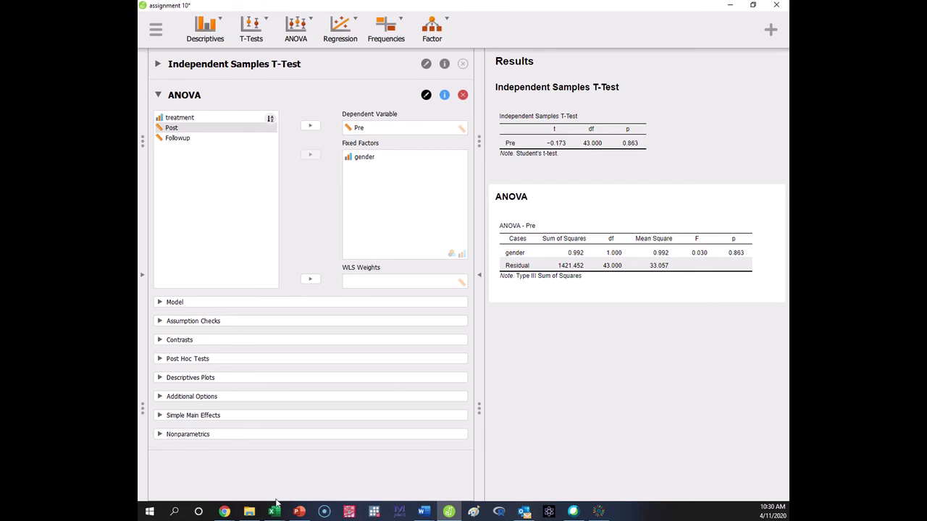
Use Windows Calculator to square 0.173, giving 0.029929, then close it.
click(174, 511)
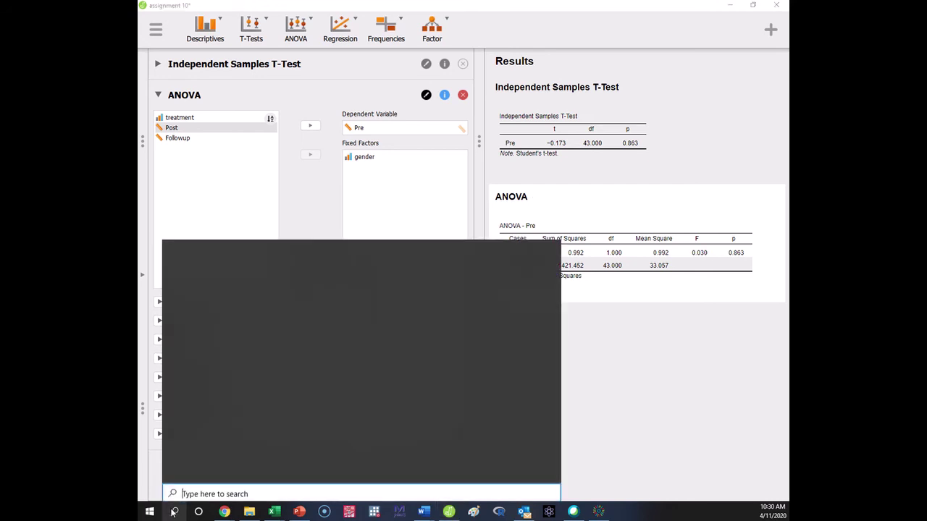
text(calculator)
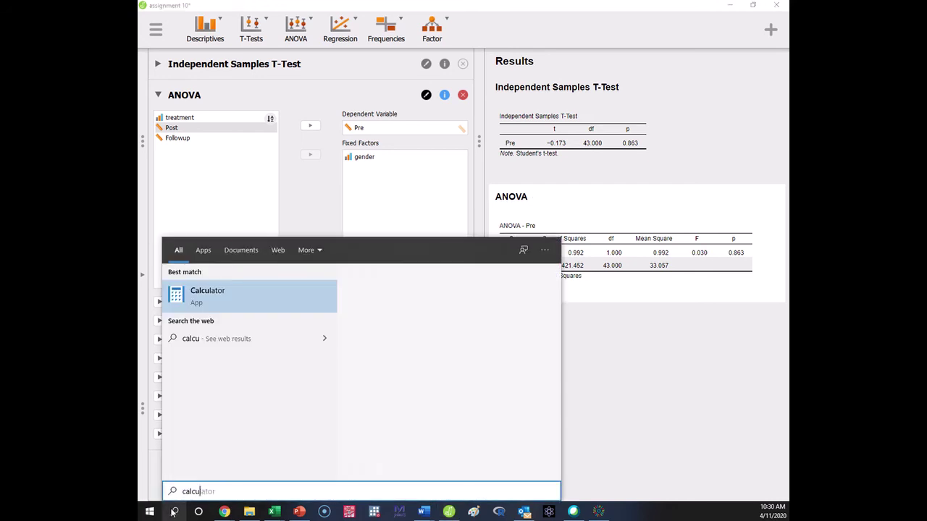
key(Return)
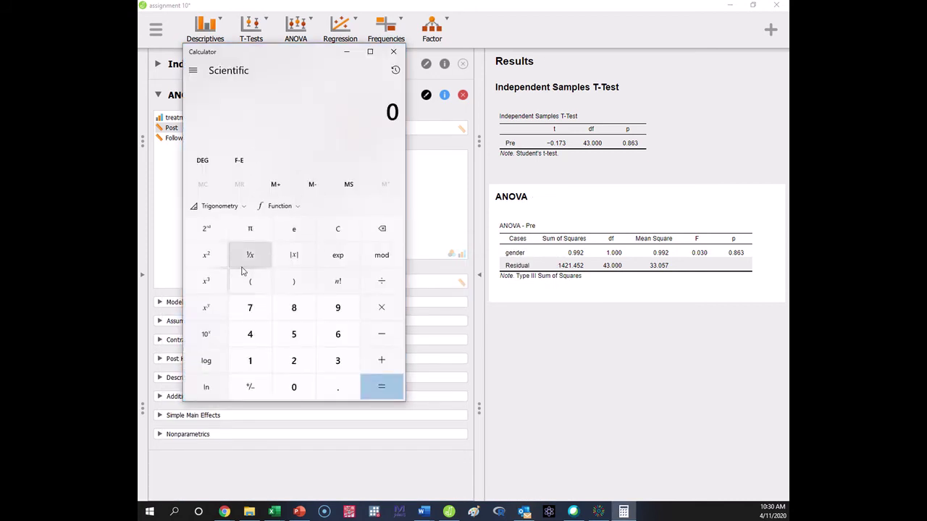
text(.173)
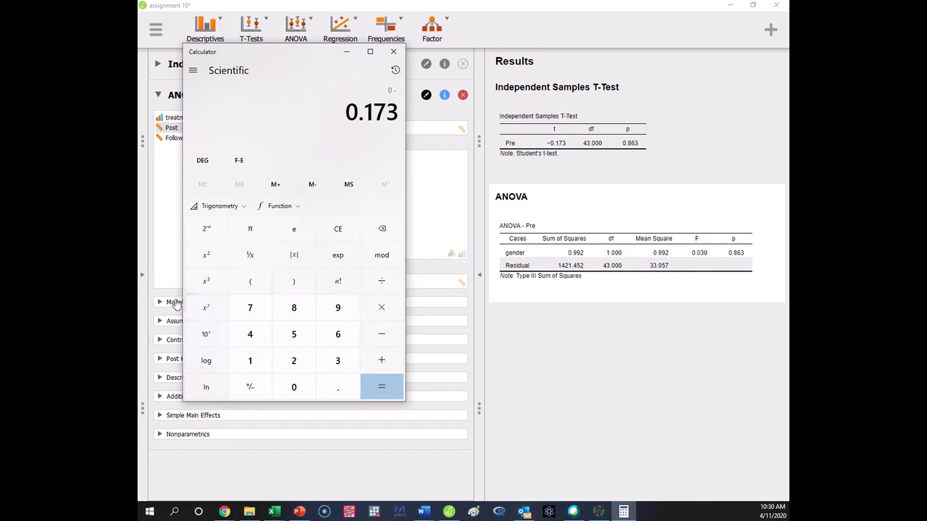
click(206, 257)
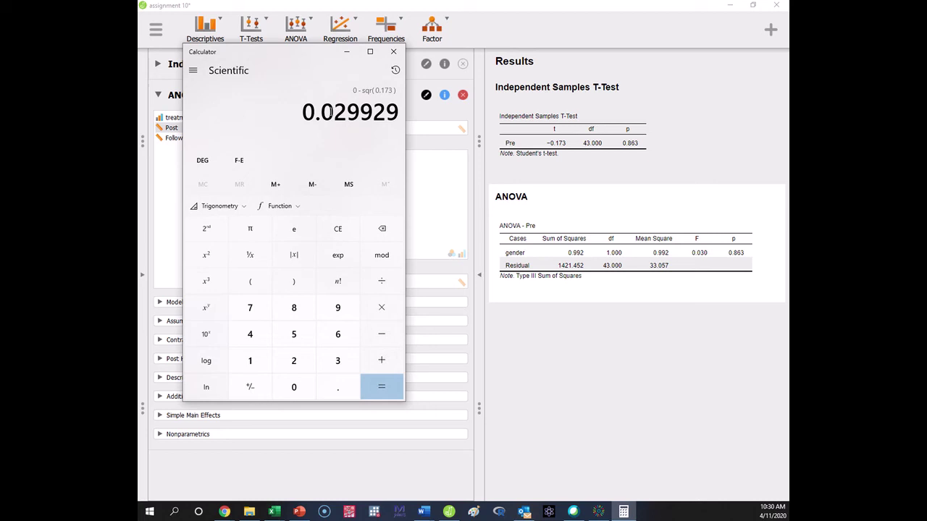
click(393, 51)
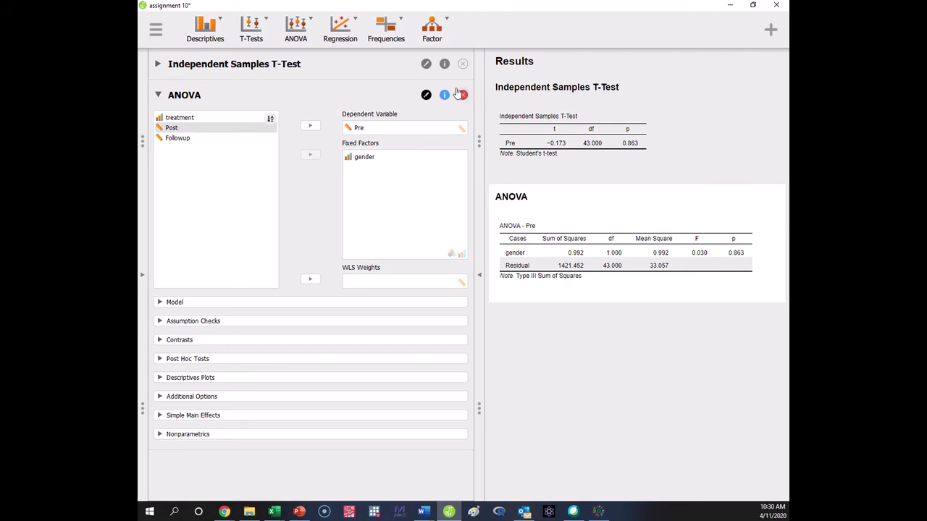
Delete the t-test and ANOVA analyses so only the data grid remains.
click(463, 63)
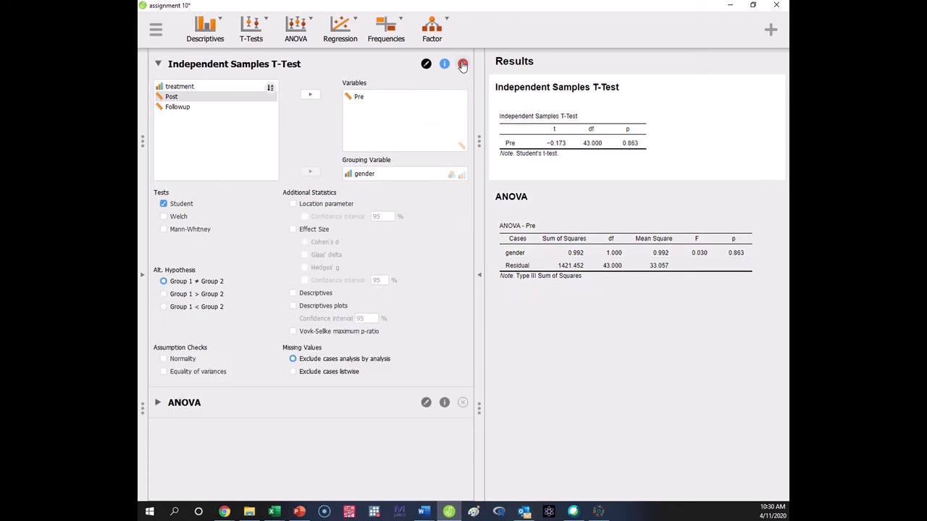
click(463, 63)
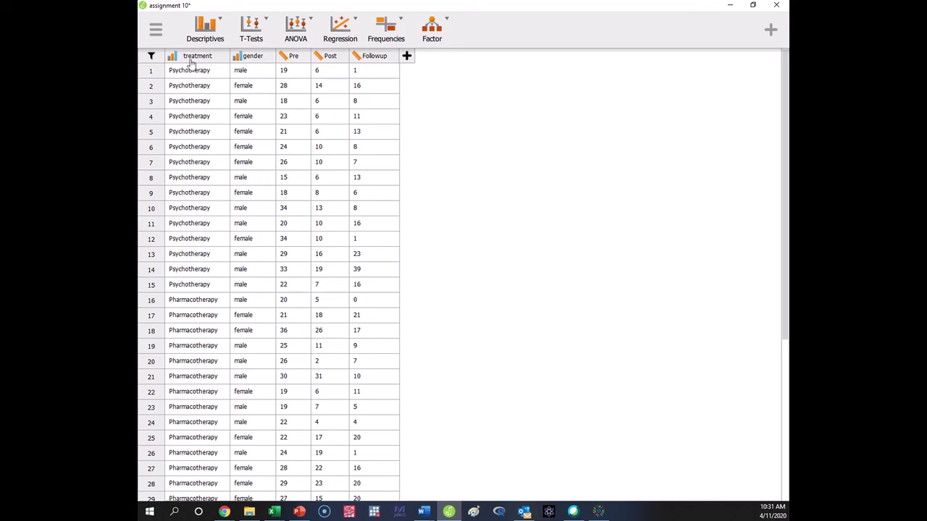
Start a new ANOVA with Pre as dependent variable and treatment as fixed factor (F = 0.147).
click(296, 32)
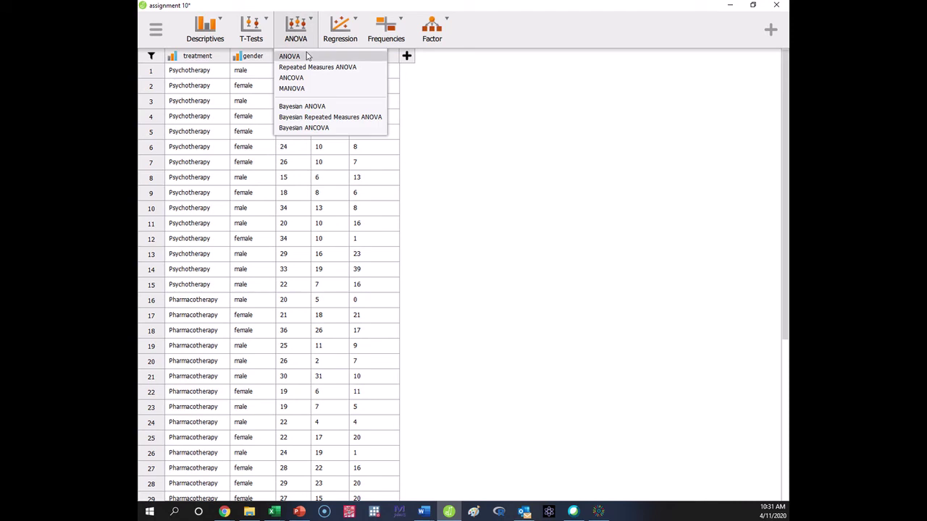
click(302, 56)
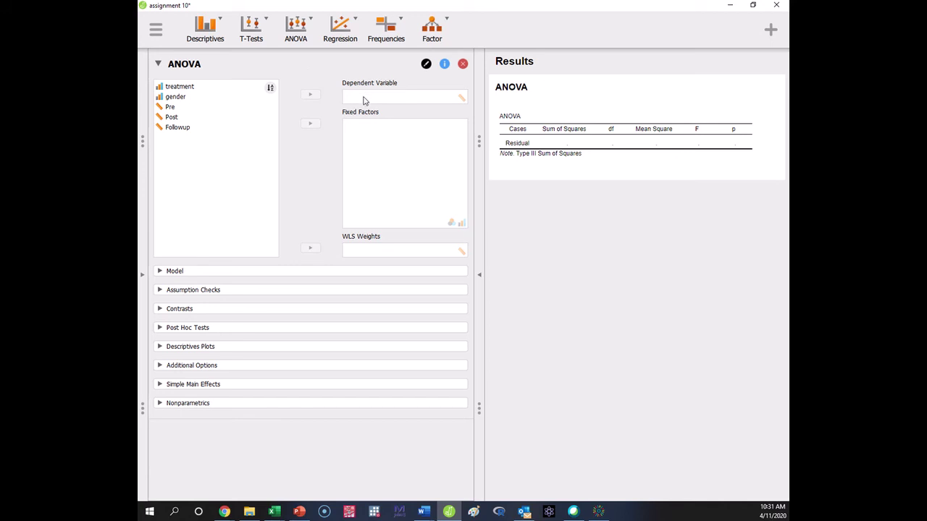
click(207, 111)
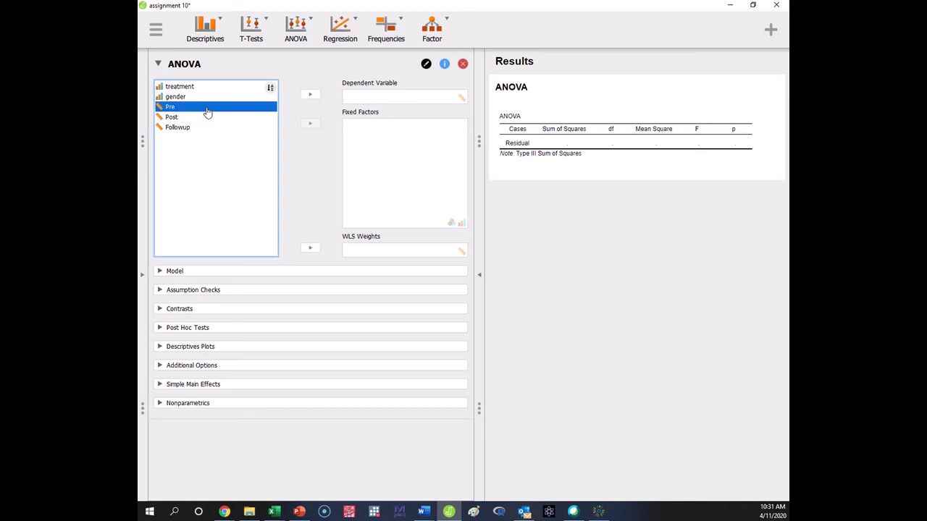
click(310, 97)
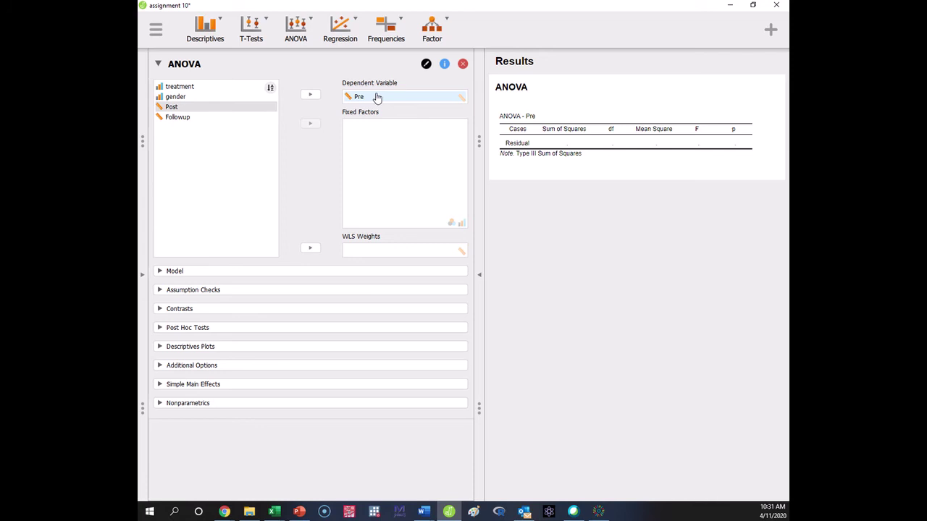
click(227, 92)
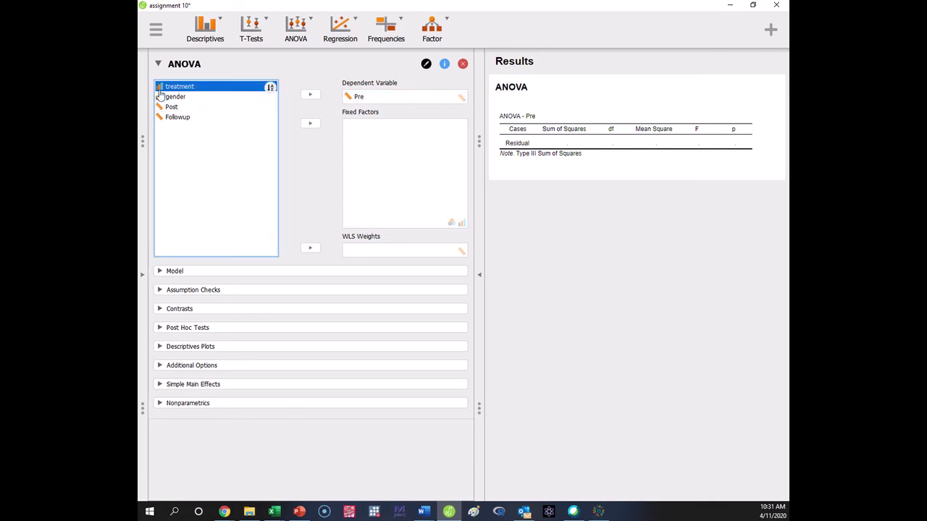
click(310, 124)
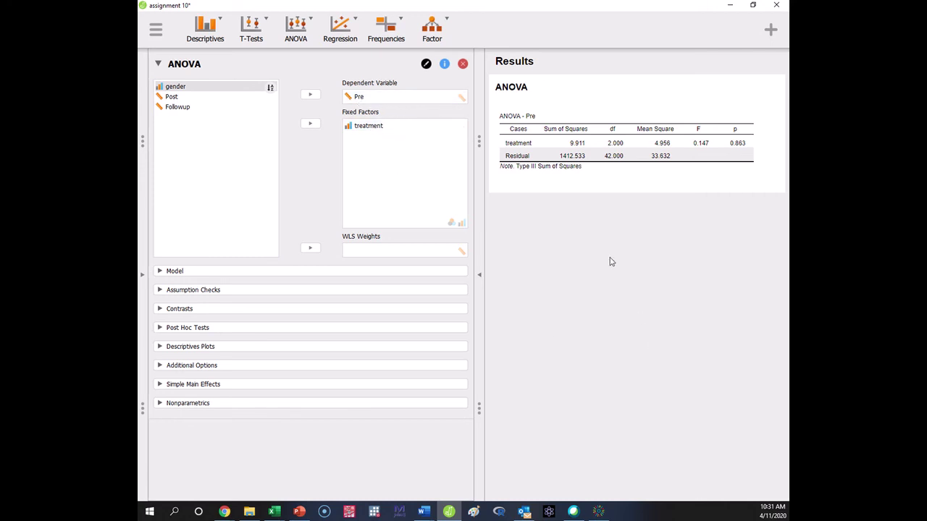
mouse_move(527, 180)
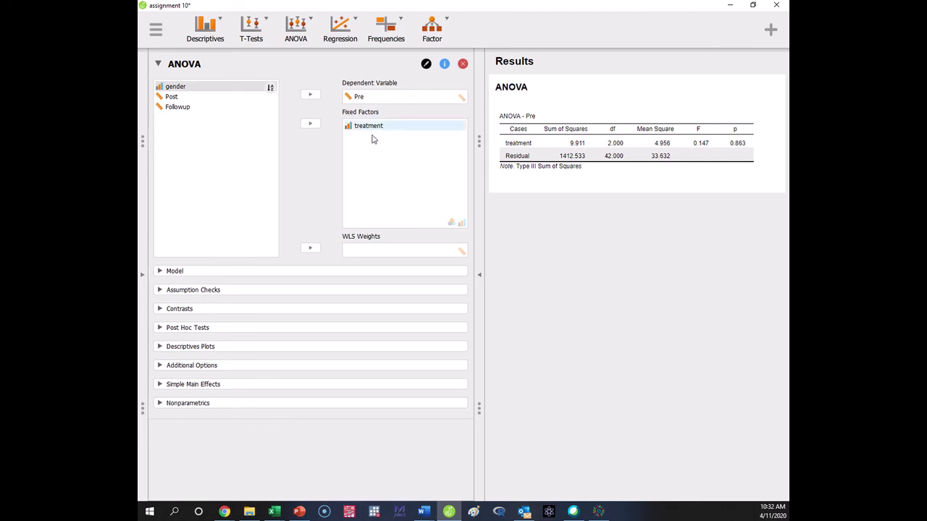
Replace Pre with Post as the dependent variable, briefly trying Followup first (F = 8.728, p < .001).
click(398, 96)
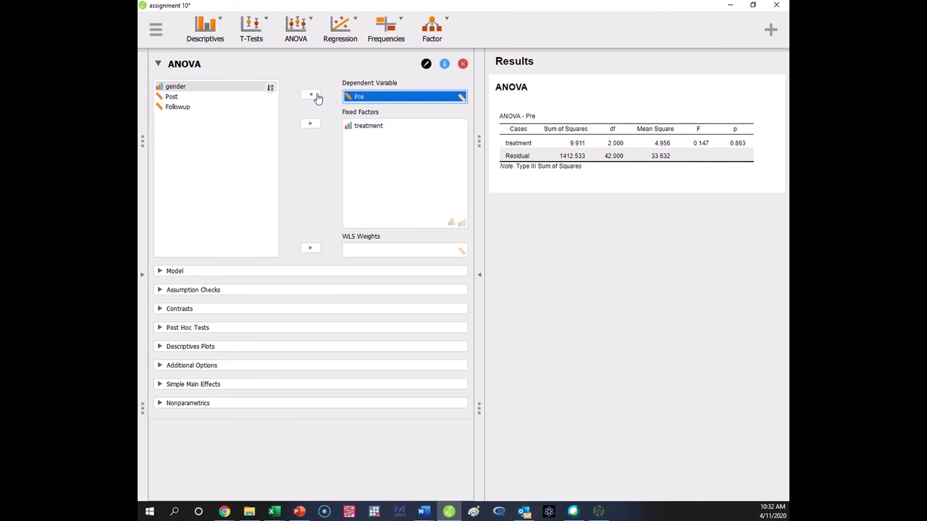
click(311, 94)
click(178, 116)
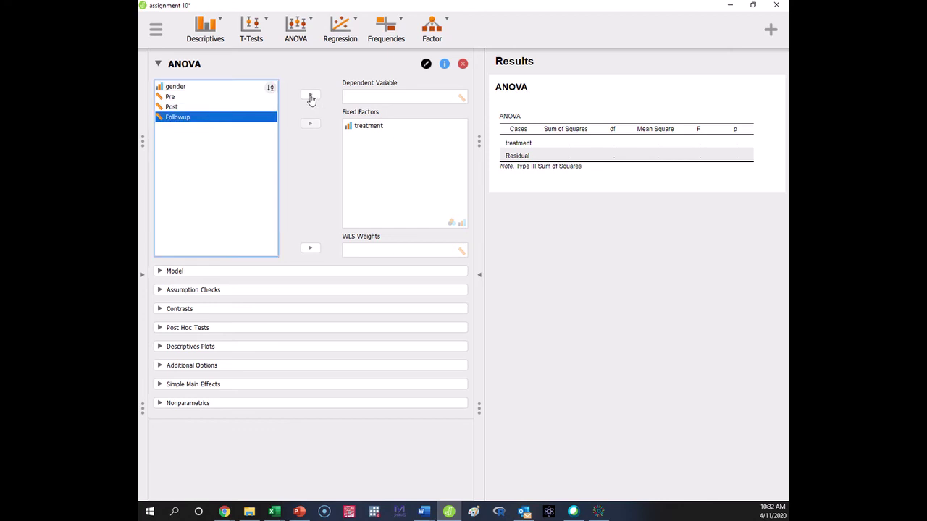
click(310, 95)
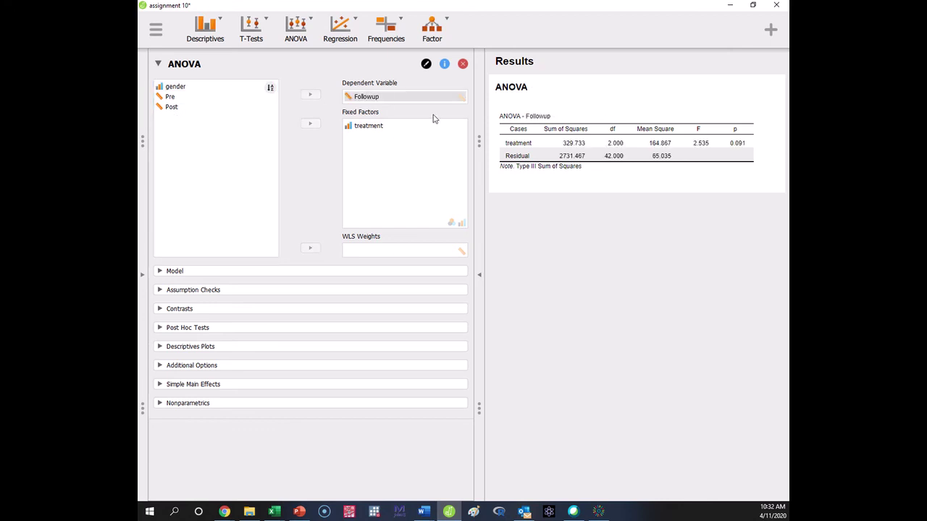
click(346, 99)
click(310, 94)
click(217, 107)
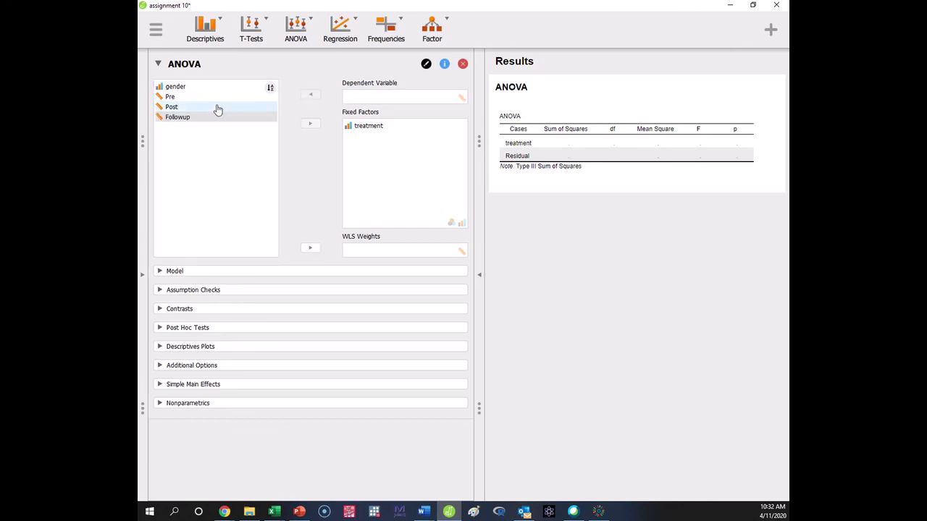
click(310, 96)
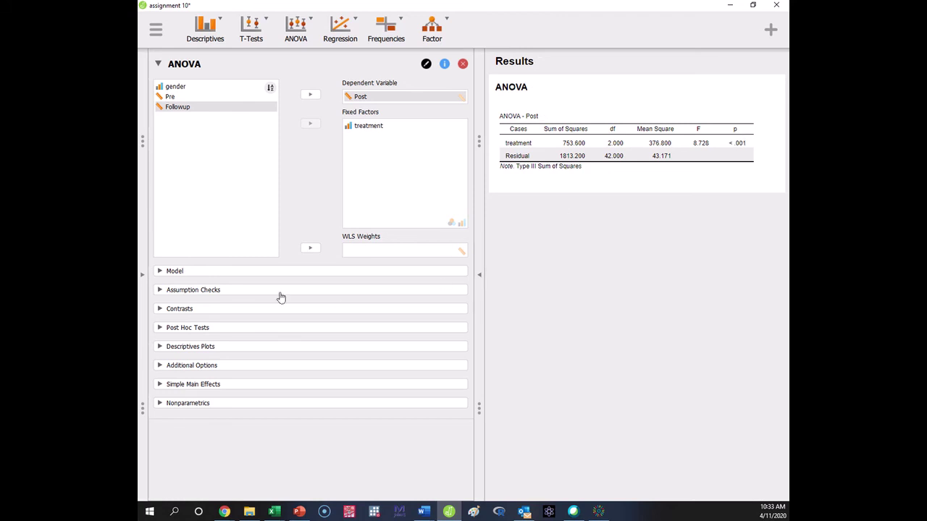
click(201, 291)
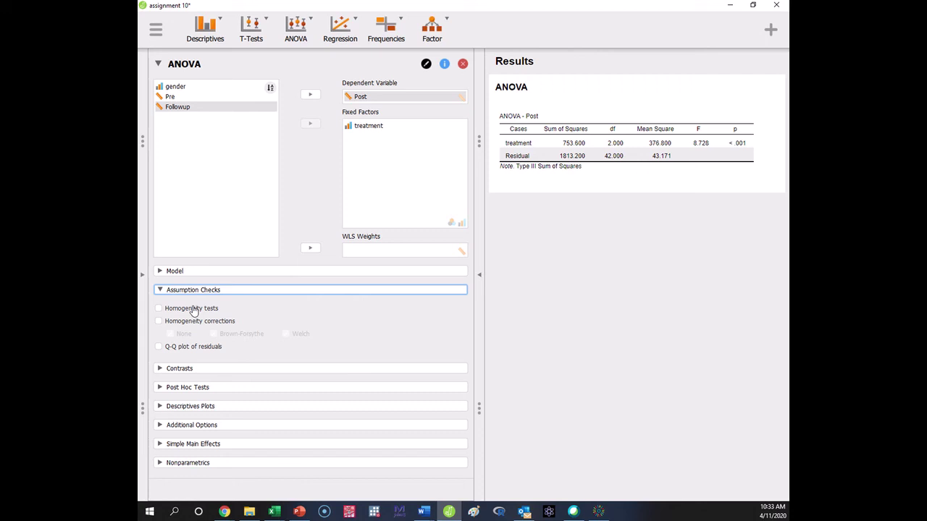
click(200, 310)
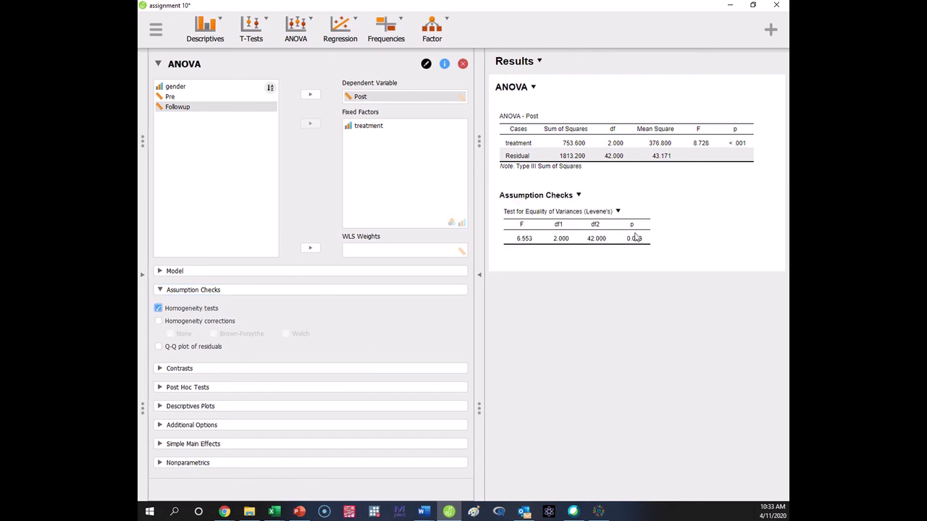
click(158, 321)
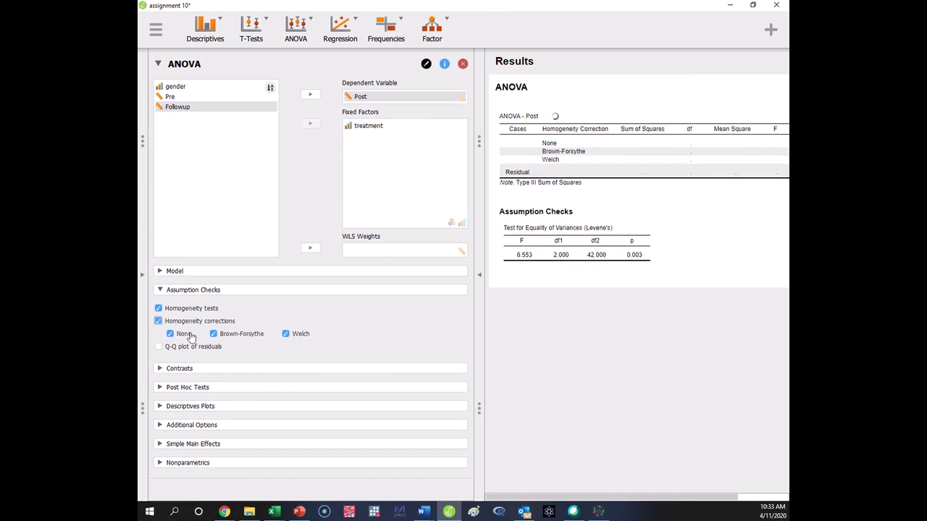
click(170, 335)
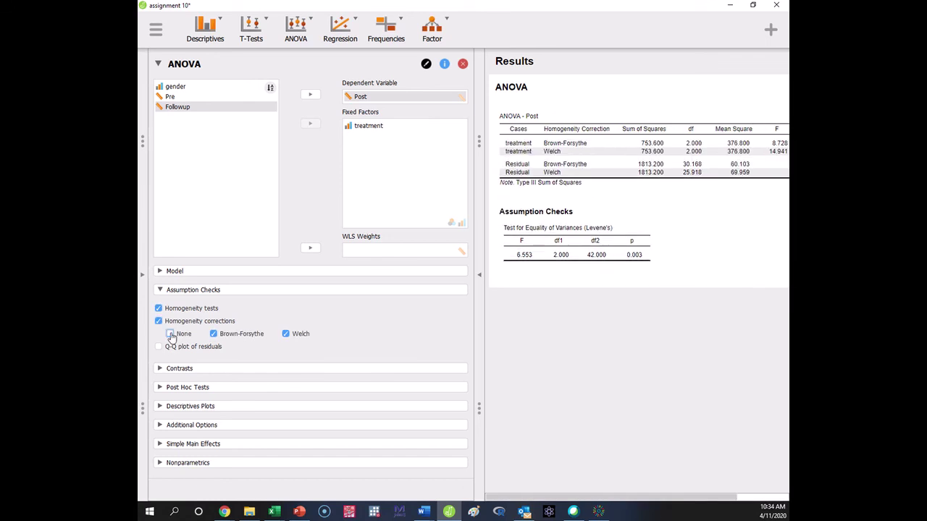
drag(682, 497, 739, 496)
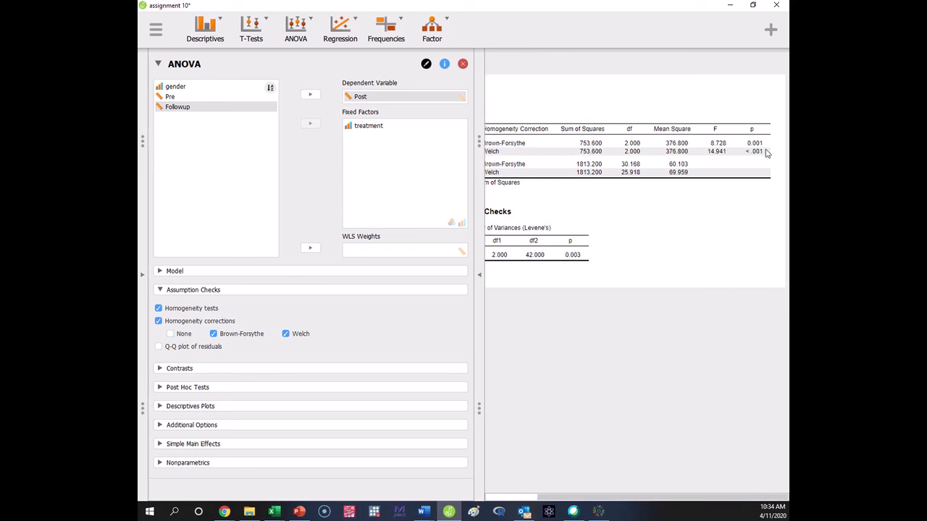
drag(731, 497, 642, 496)
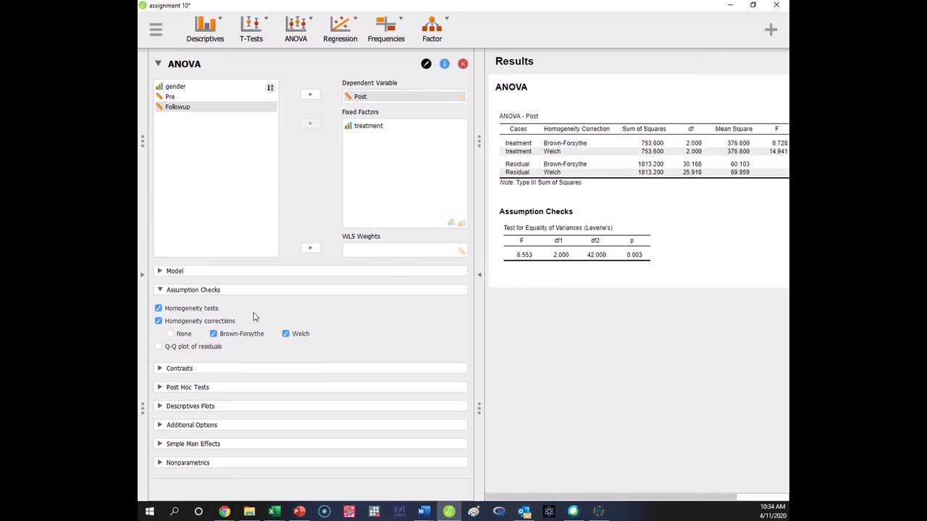
click(158, 322)
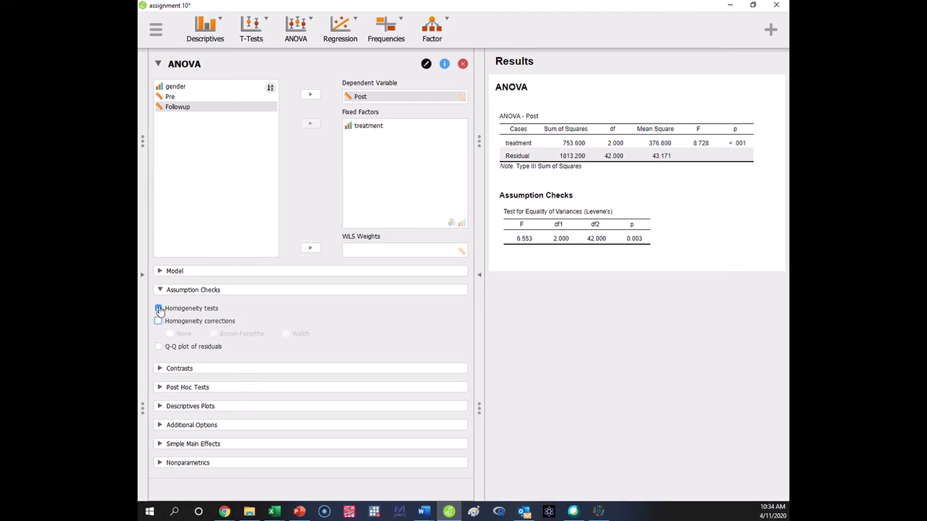
click(160, 309)
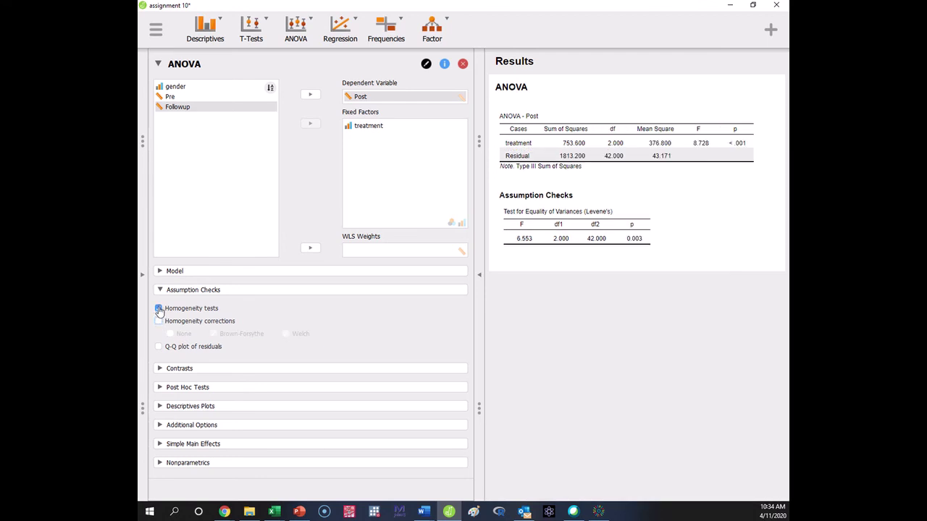
click(159, 347)
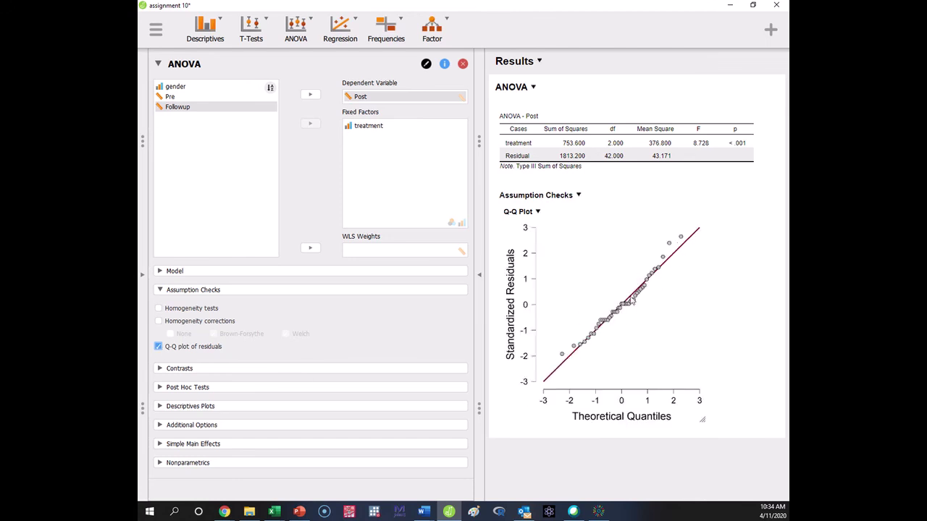
click(158, 346)
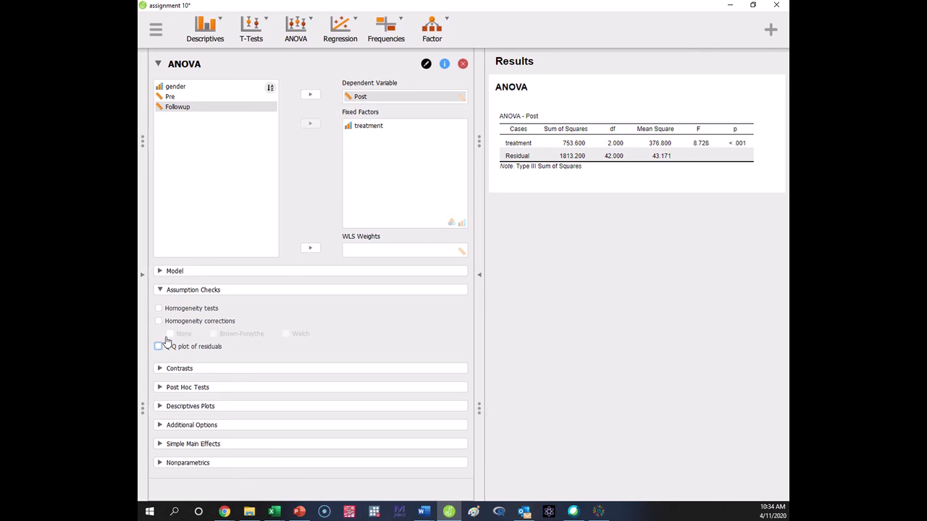
click(160, 290)
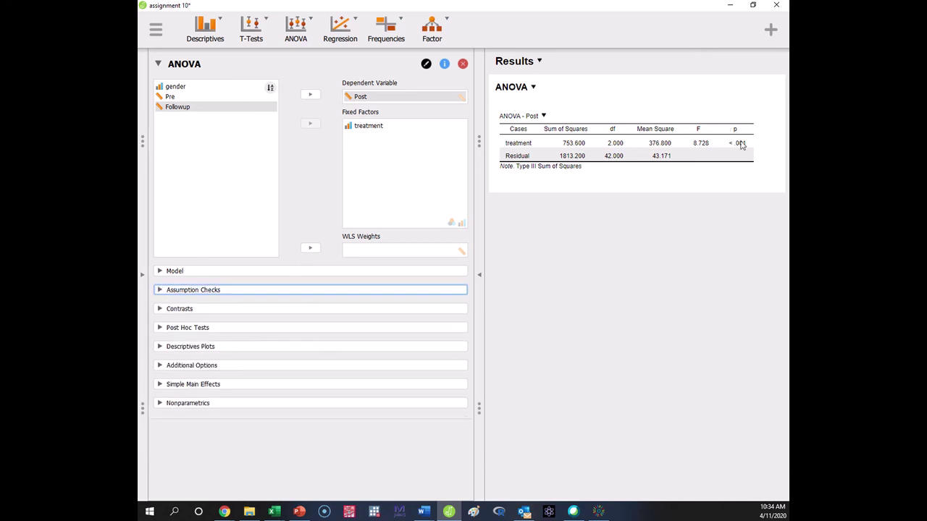
Add Tukey post hoc comparisons for treatment, showing psychotherapy vs control differing by −10.000.
click(173, 331)
click(185, 348)
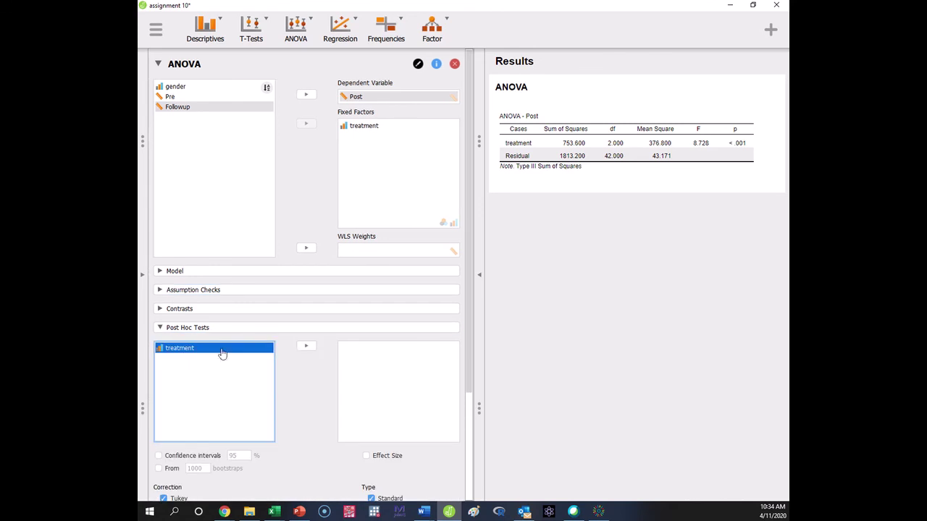
click(306, 348)
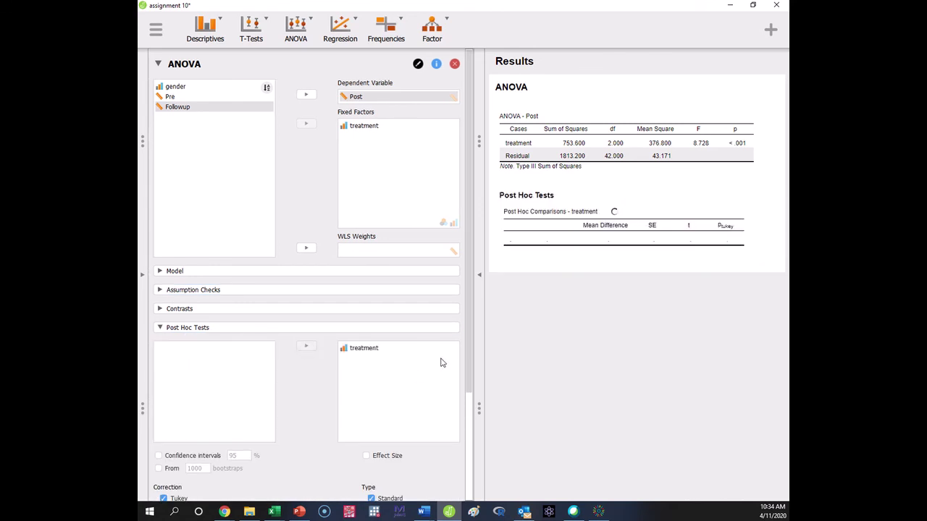
drag(638, 497, 669, 504)
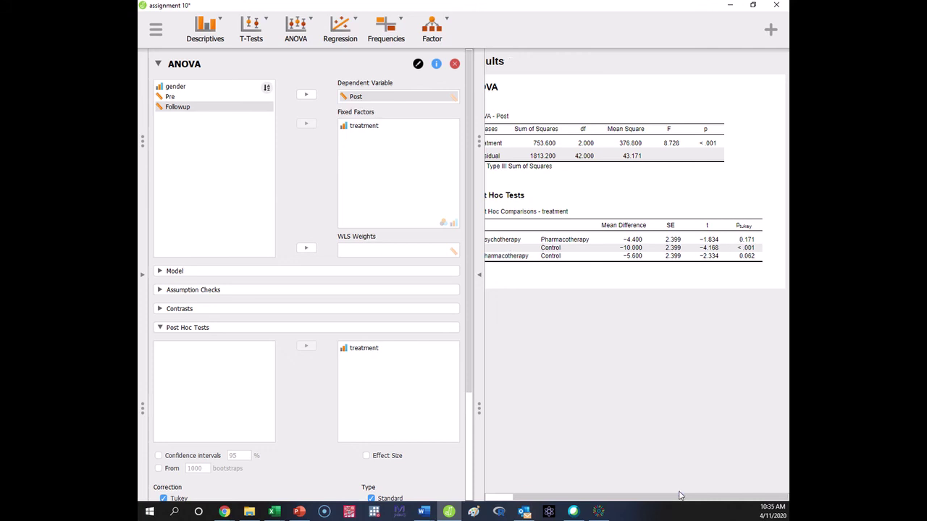
drag(681, 497, 652, 496)
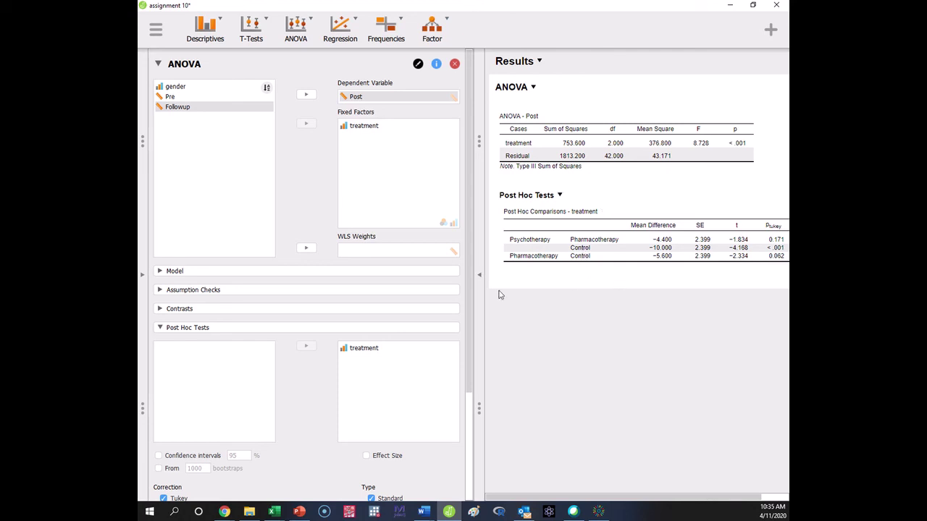
Add treatment marginal means (9.800, 14.200, 19.800) and tick Descriptive statistics for Post.
click(168, 330)
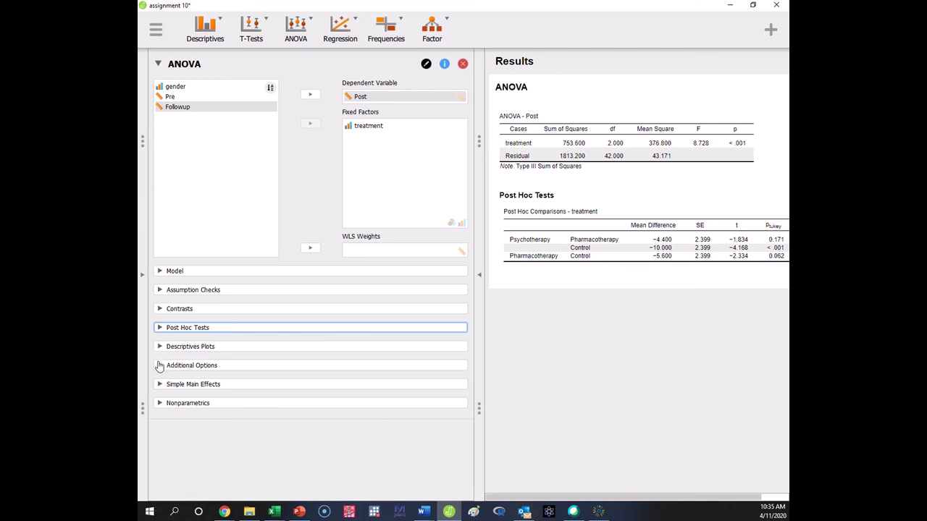
click(160, 365)
click(180, 398)
drag(180, 402, 384, 405)
drag(469, 364, 471, 458)
scroll(391, 459, down, 2)
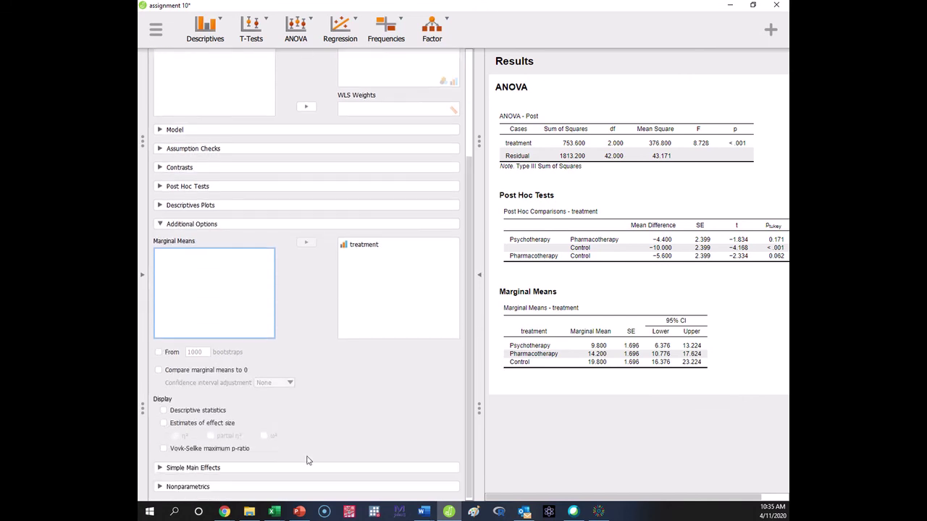
click(215, 411)
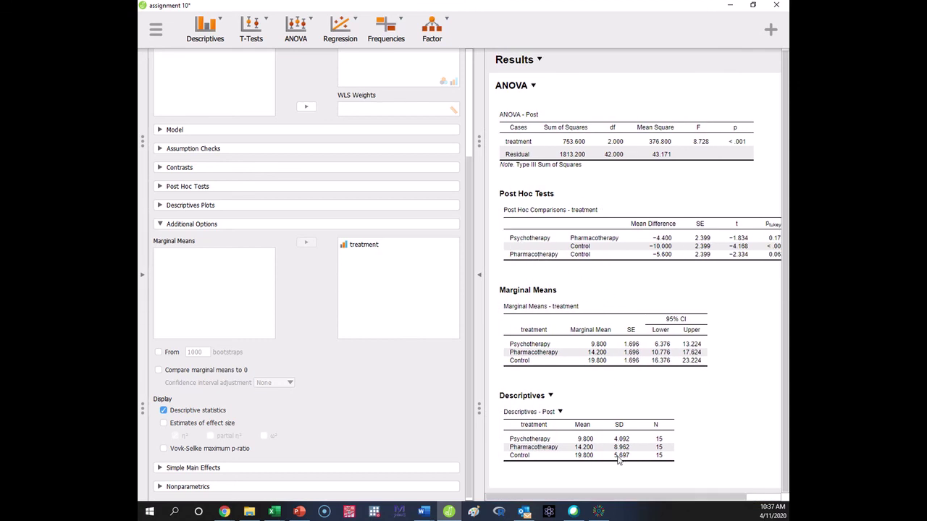
Scroll the results sideways to inspect the tables, e.g. pharmacotherapy vs control −5.600, p = 0.062.
mouse_move(642, 498)
mouse_down()
mouse_move(678, 507)
mouse_move(652, 499)
mouse_up()
scroll(673, 500, right, 2)
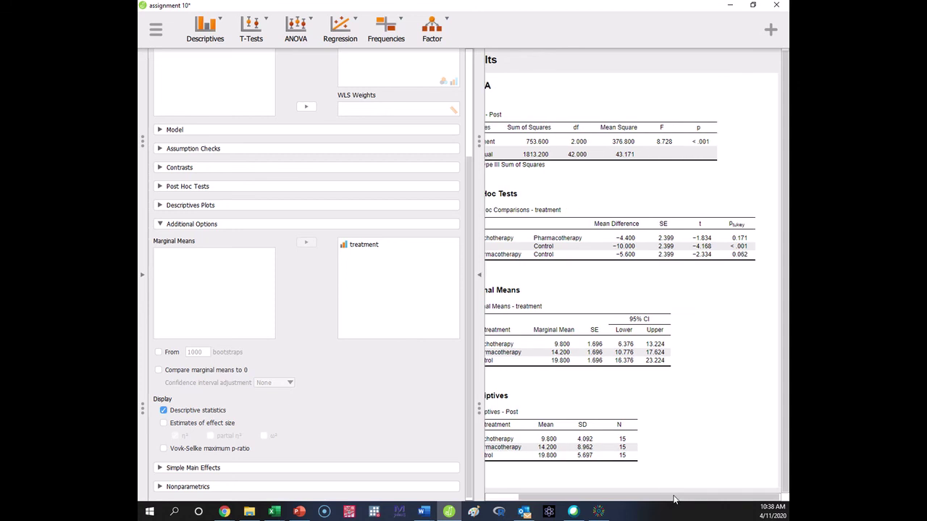
scroll(673, 499, left, 2)
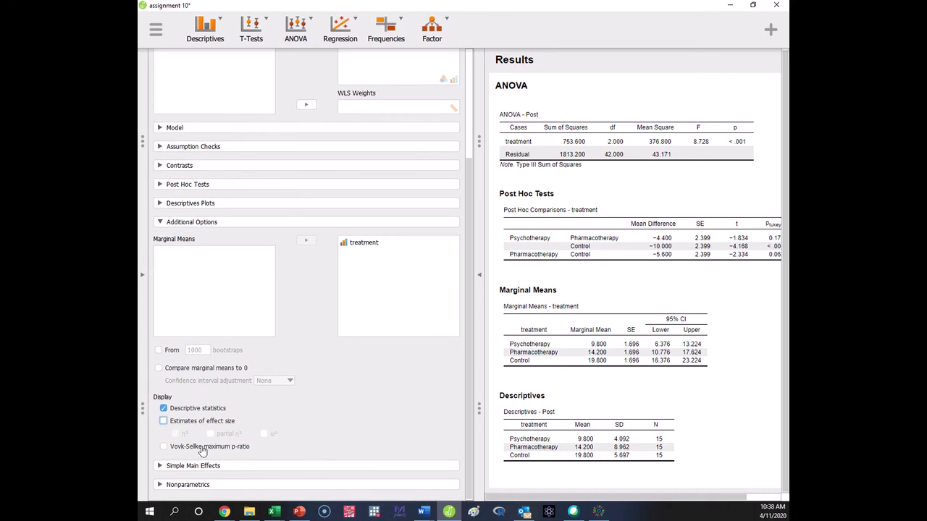
Enable effect size estimates, keeping only partial η² (0.294 for treatment) in the Post ANOVA table.
click(163, 421)
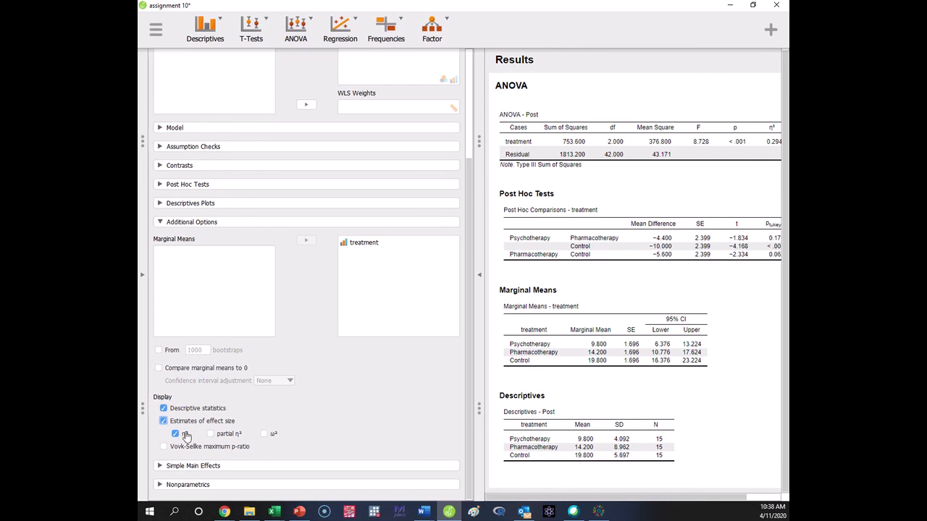
click(210, 435)
drag(641, 498, 676, 498)
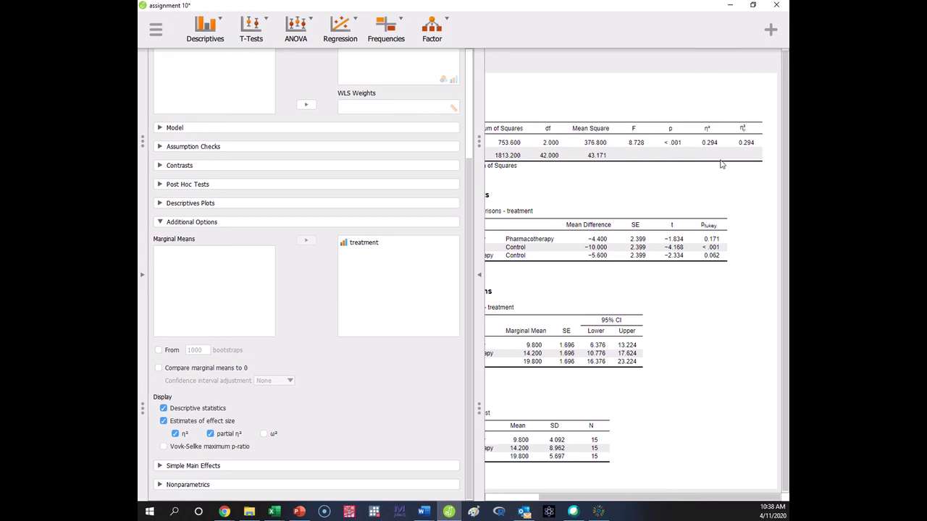
click(263, 434)
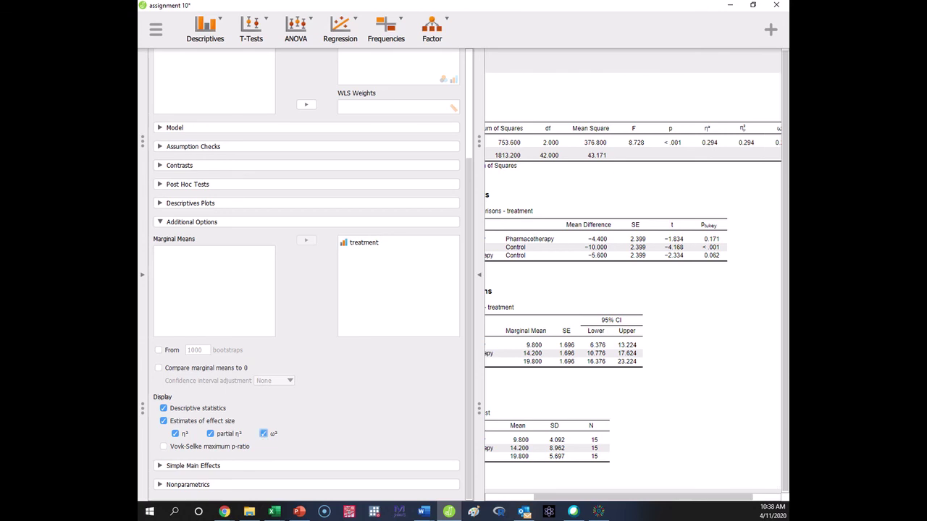
drag(684, 501, 725, 501)
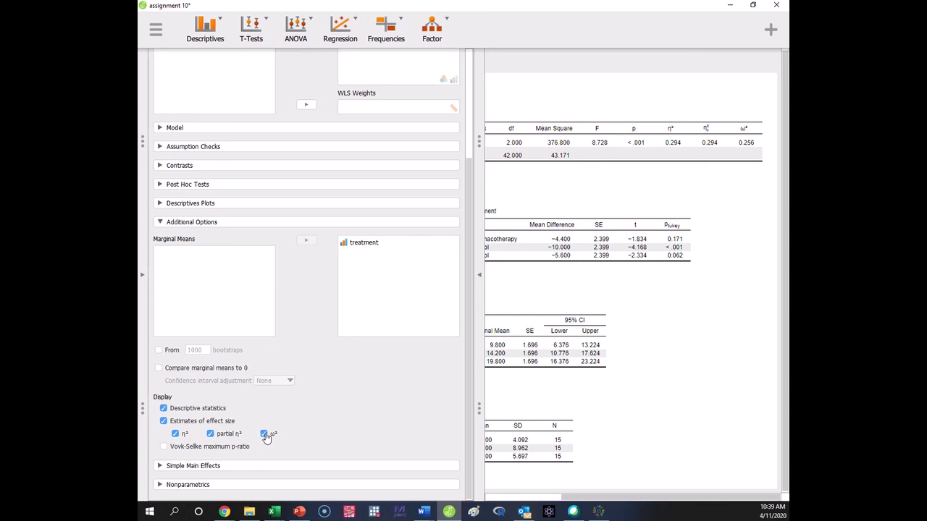
click(265, 435)
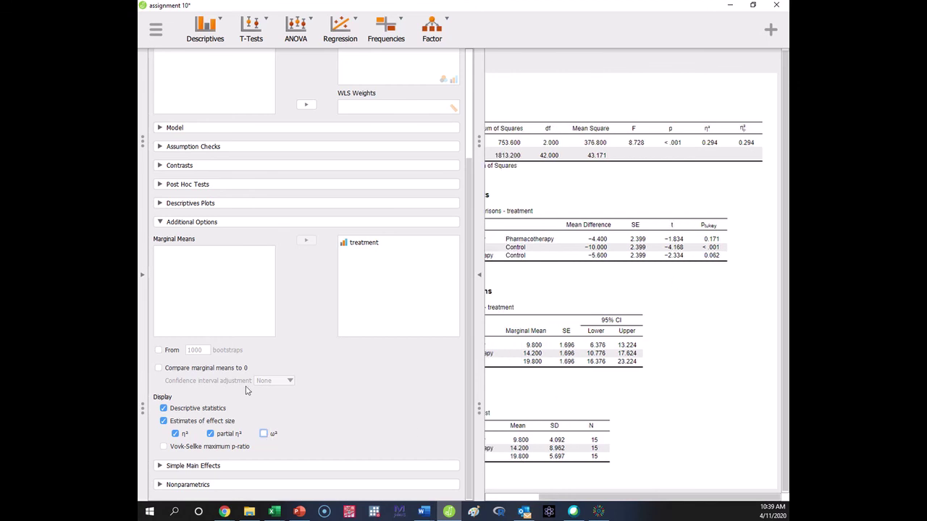
click(176, 435)
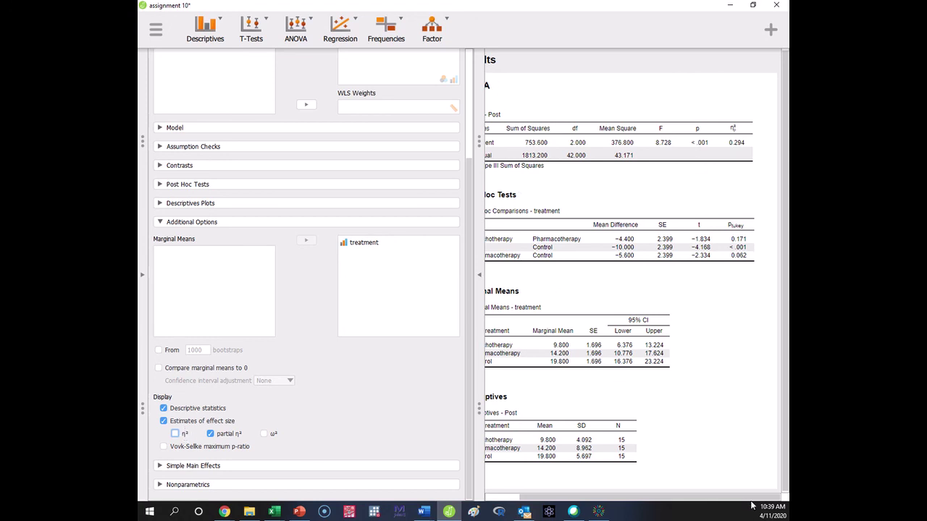
drag(750, 502, 740, 502)
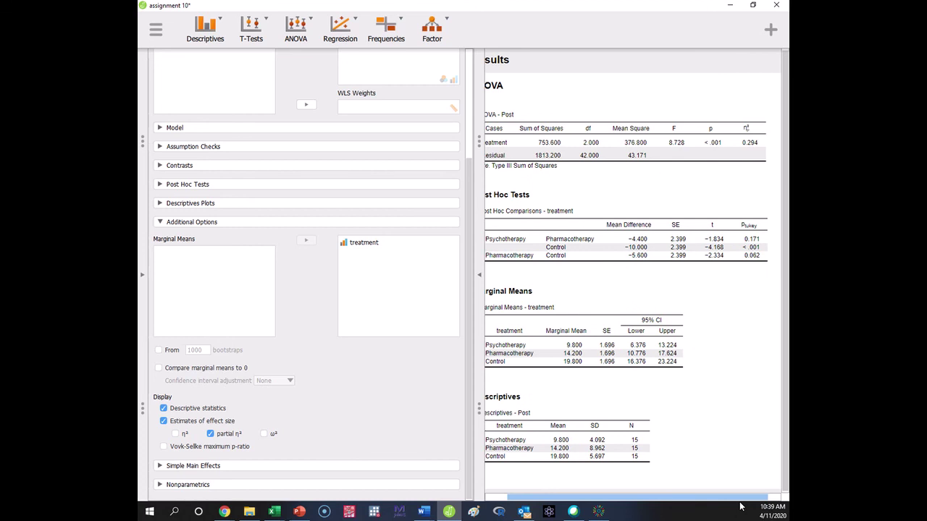
drag(740, 506, 763, 509)
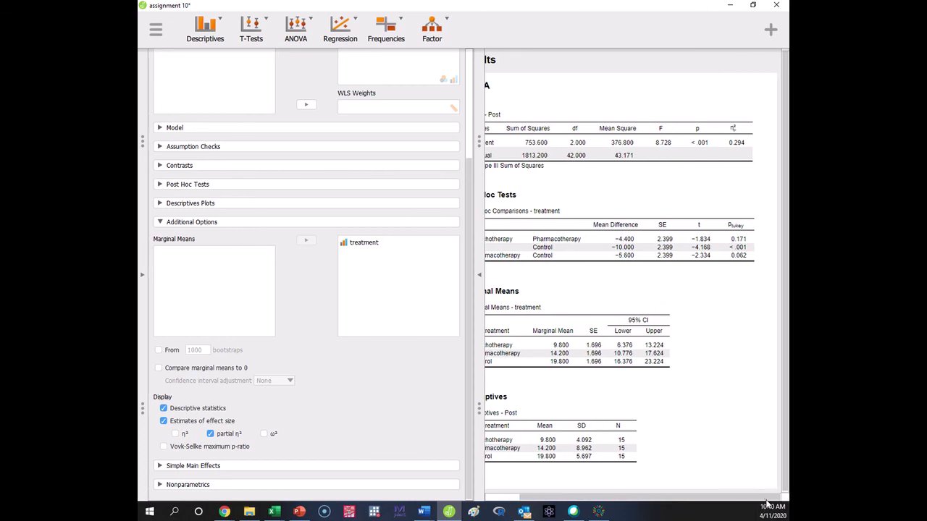
scroll(767, 502, left, 1)
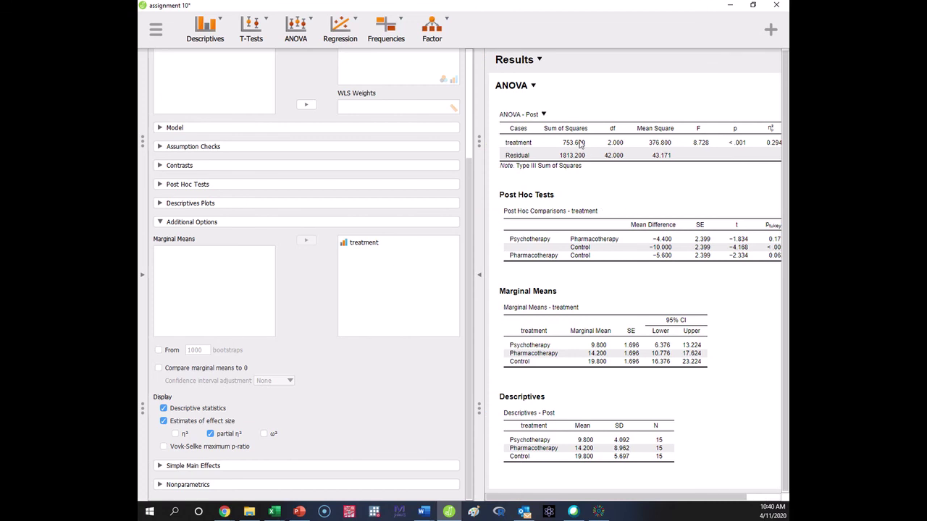
click(174, 511)
text(calc)
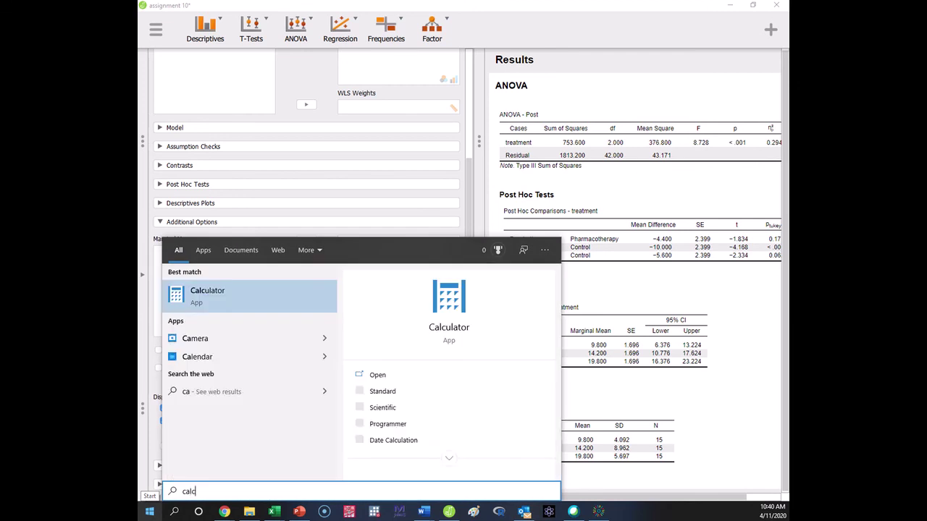
key(Return)
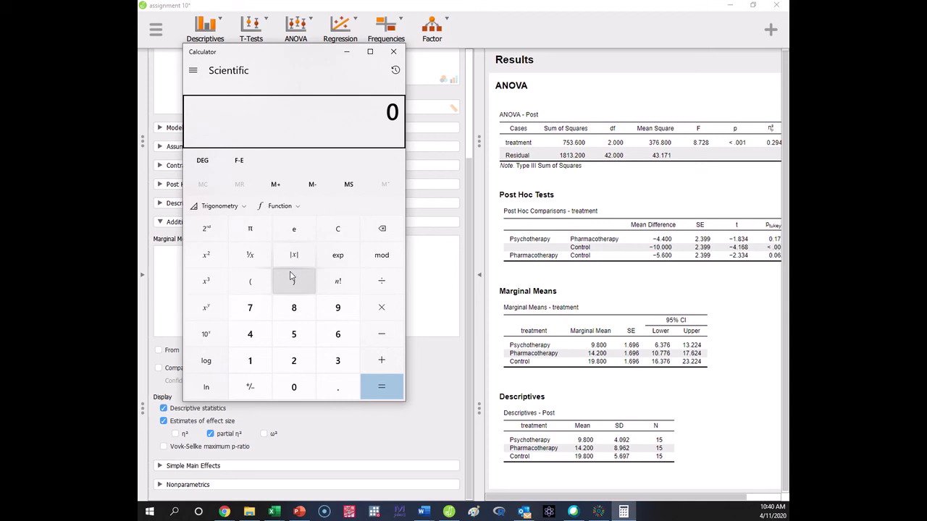
text(753.6 + )
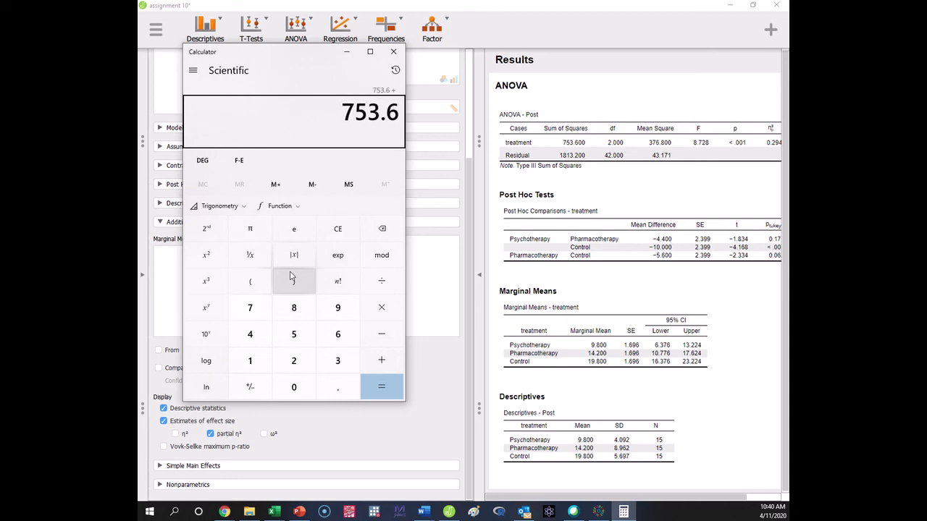
text(1813.2)
key(Return)
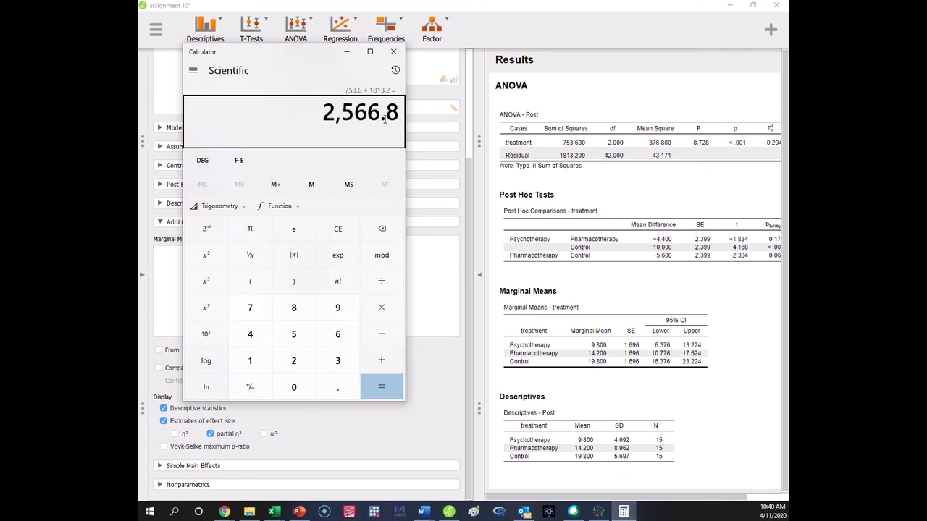
key(Escape)
text(7)
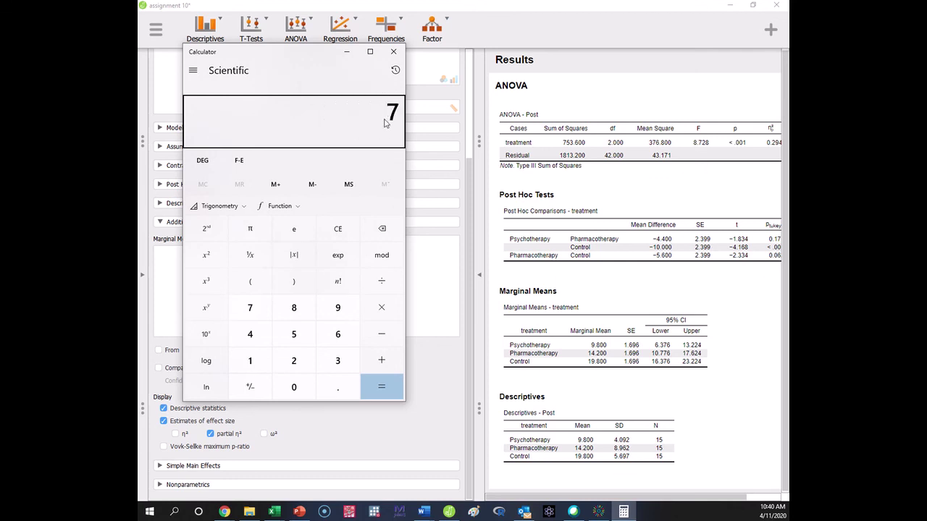
text(53.6)
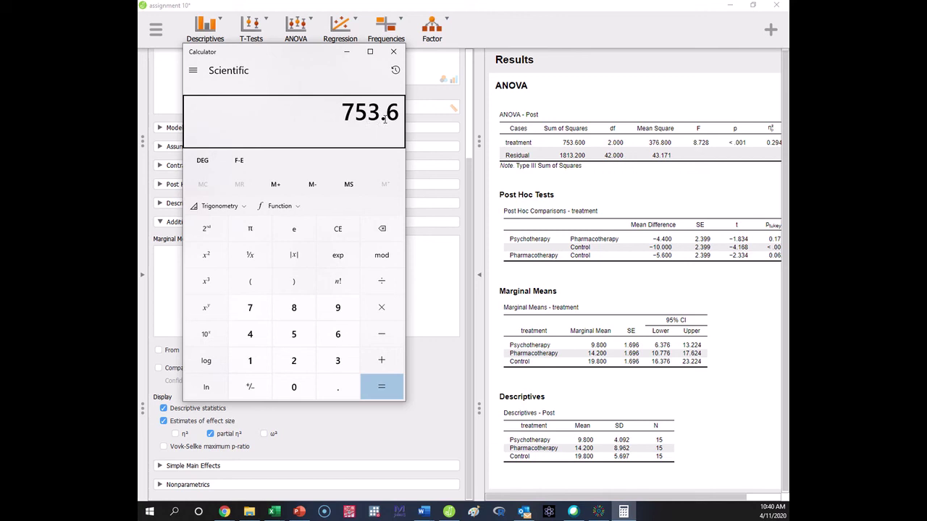
key(plus)
text(2566.8)
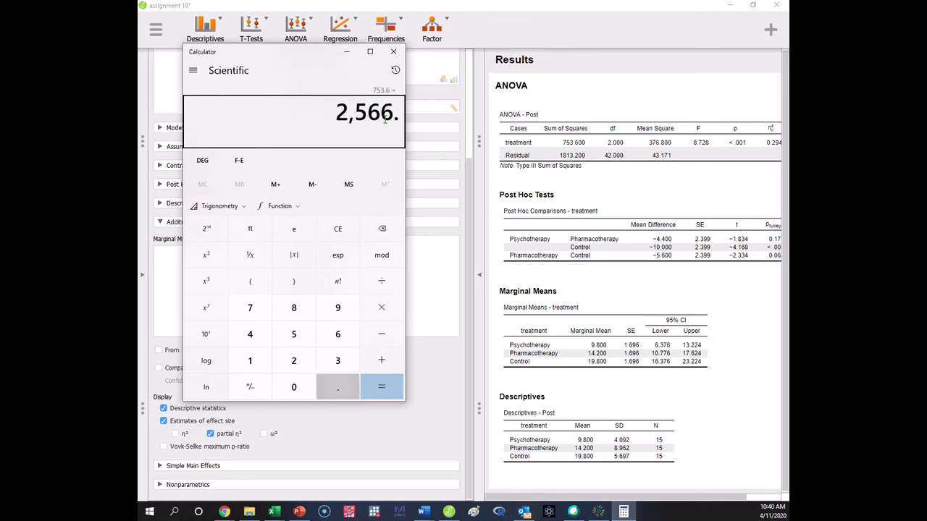
key(Return)
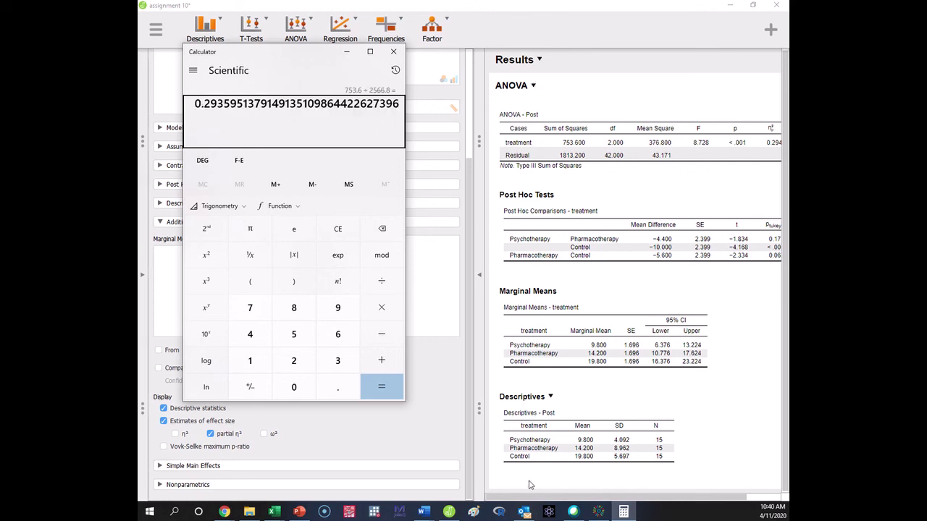
click(622, 511)
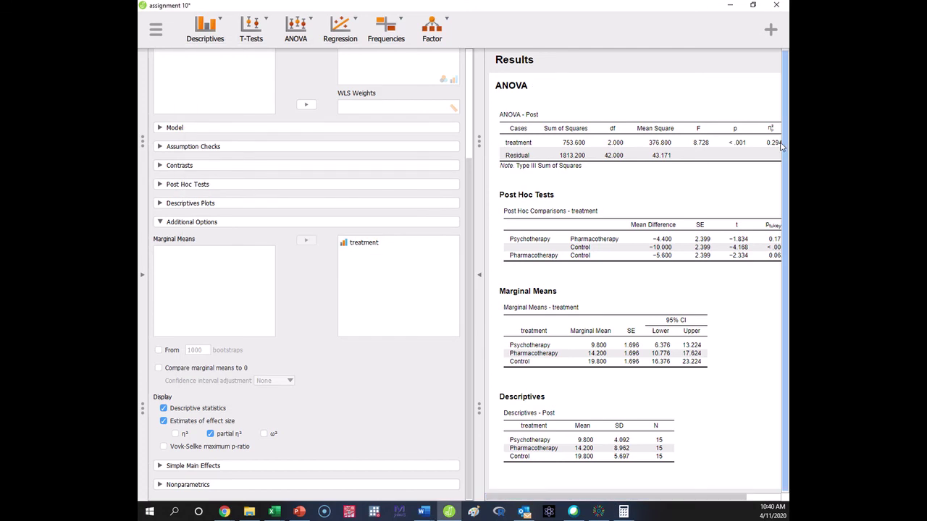
click(623, 511)
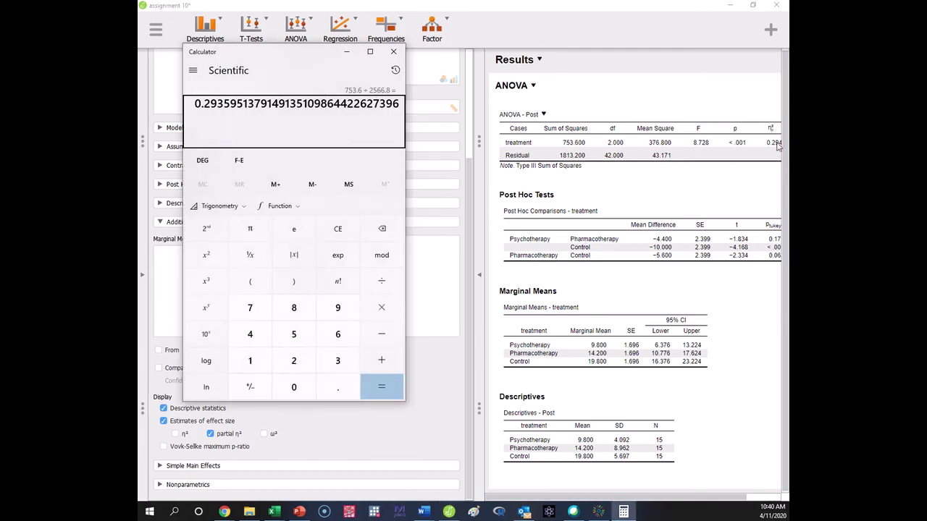
right_click(623, 511)
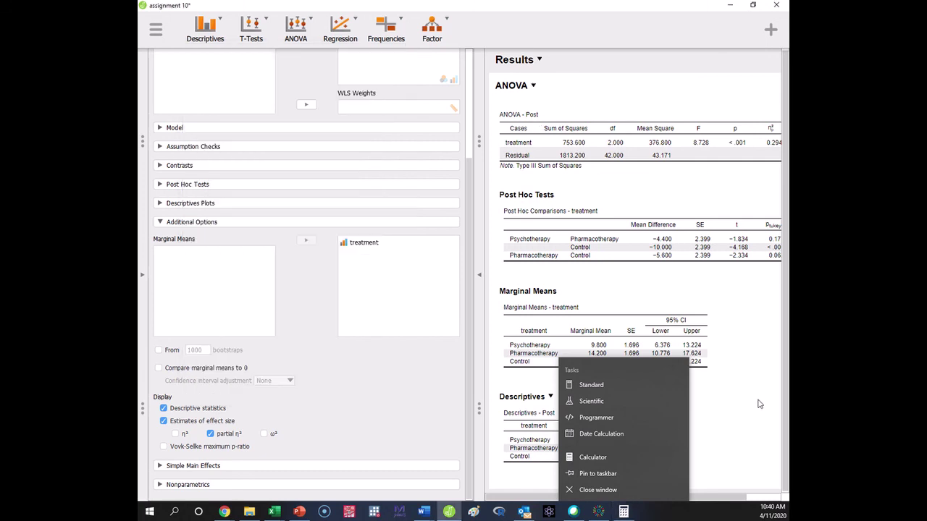
click(643, 402)
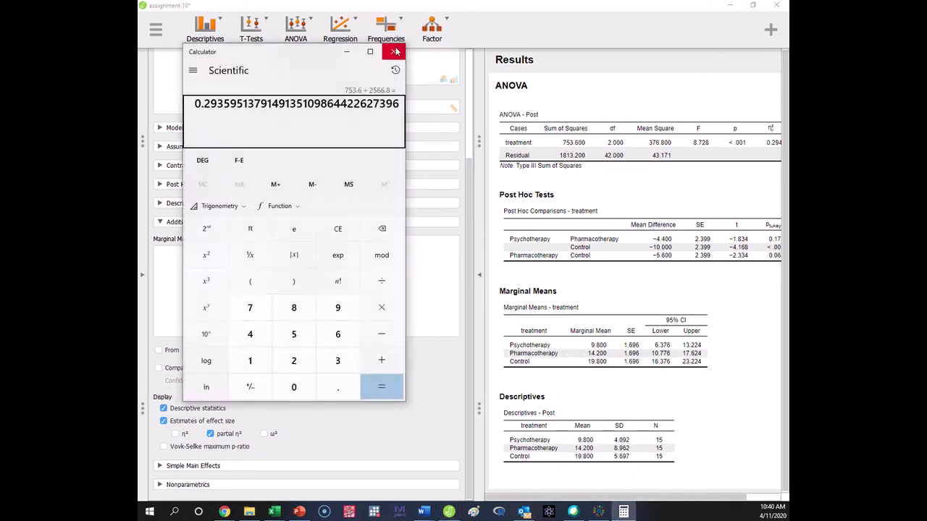
click(394, 52)
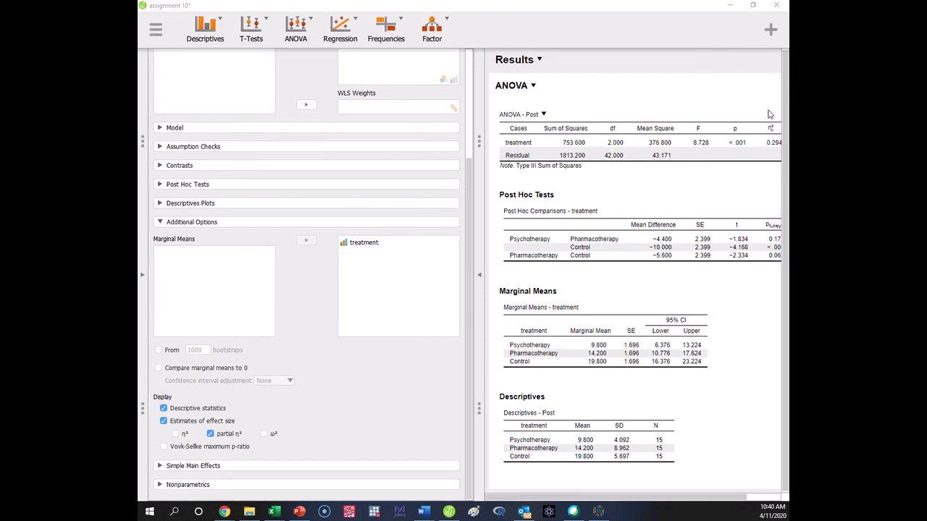